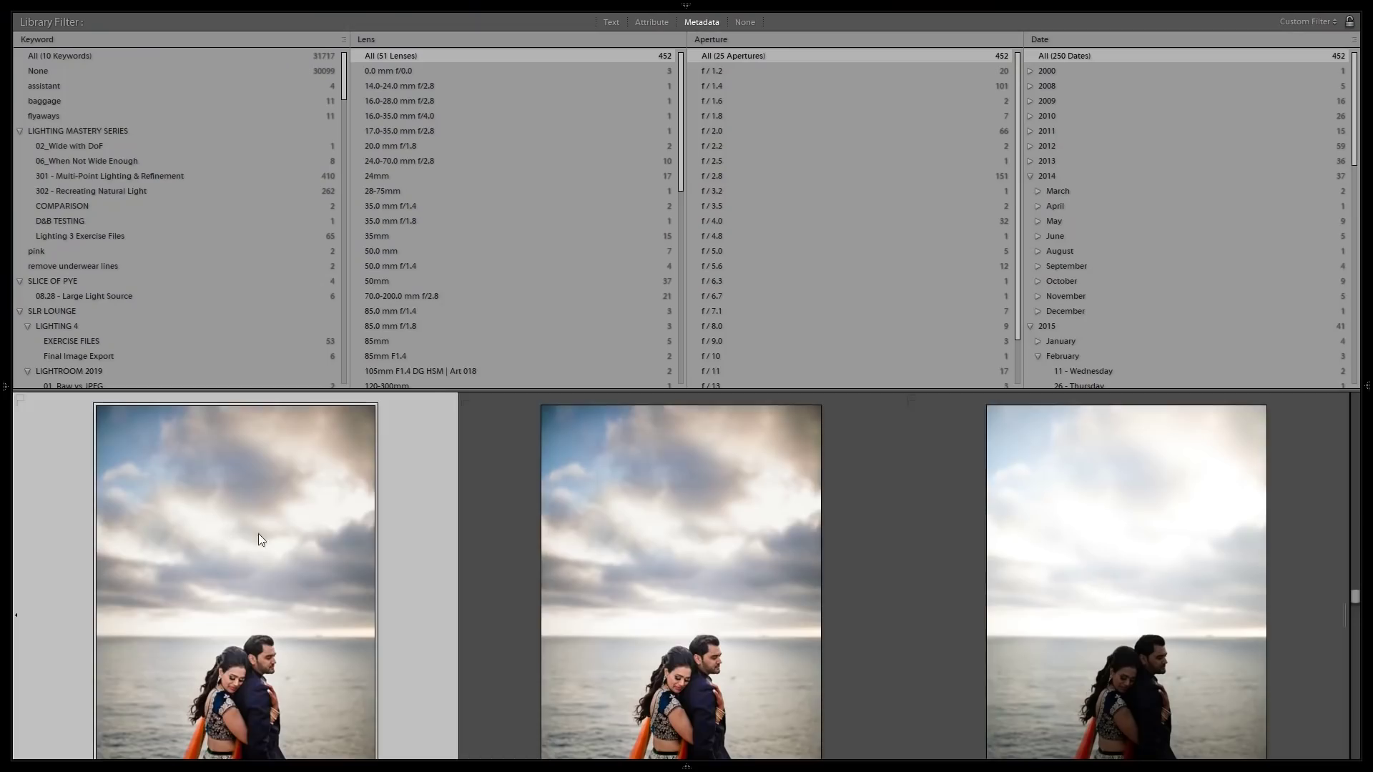
Open the unedited third couple photo for developing and apply the 02c. HDR Natural (Environmental) preset
left_click(1107, 490)
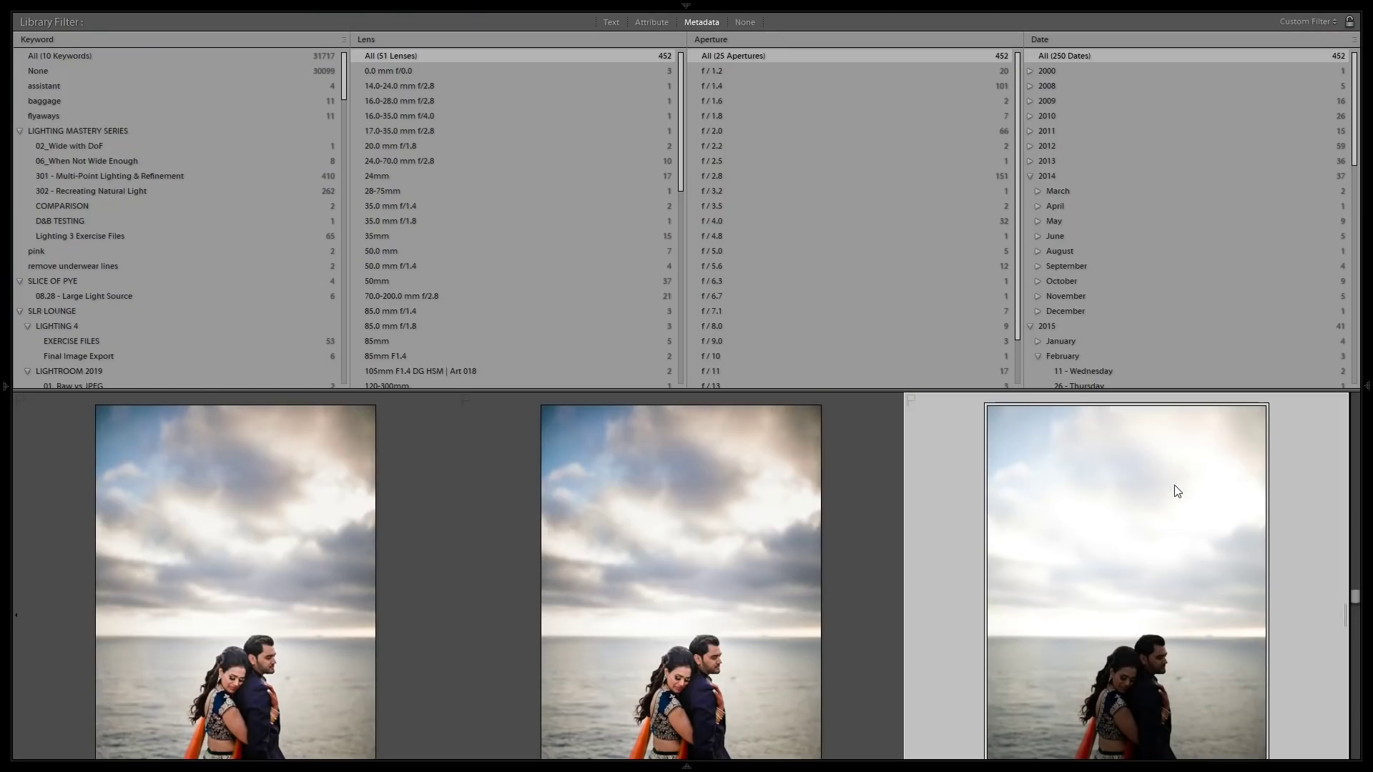
key("d")
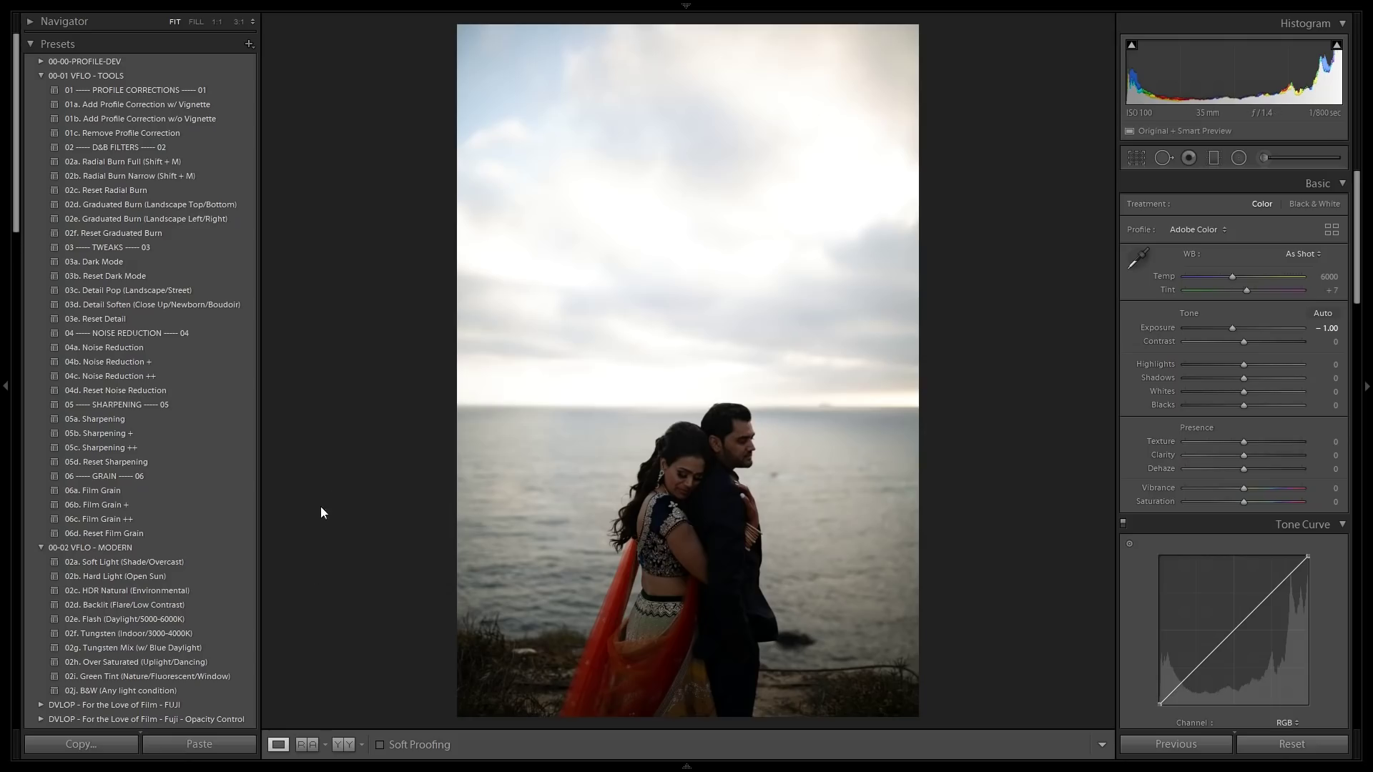
key("t")
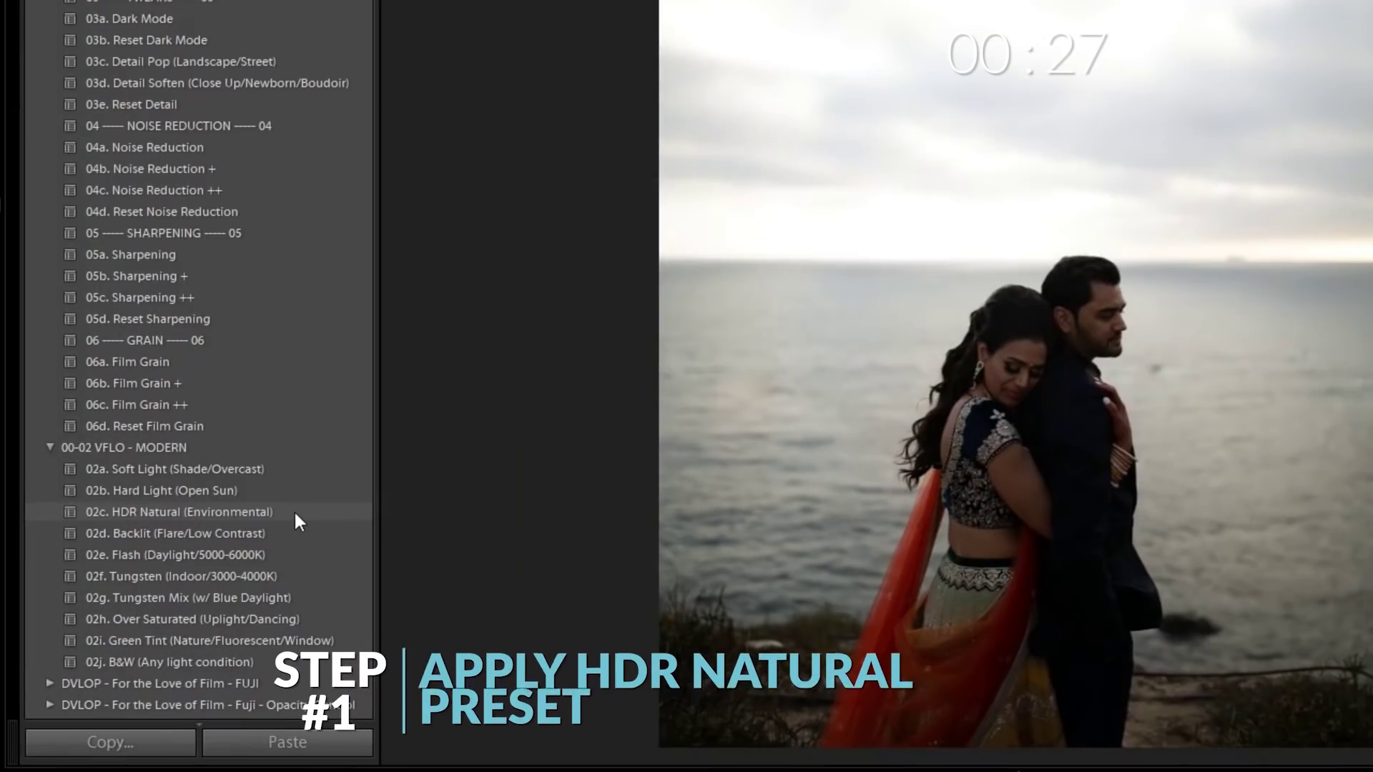
left_click(204, 591)
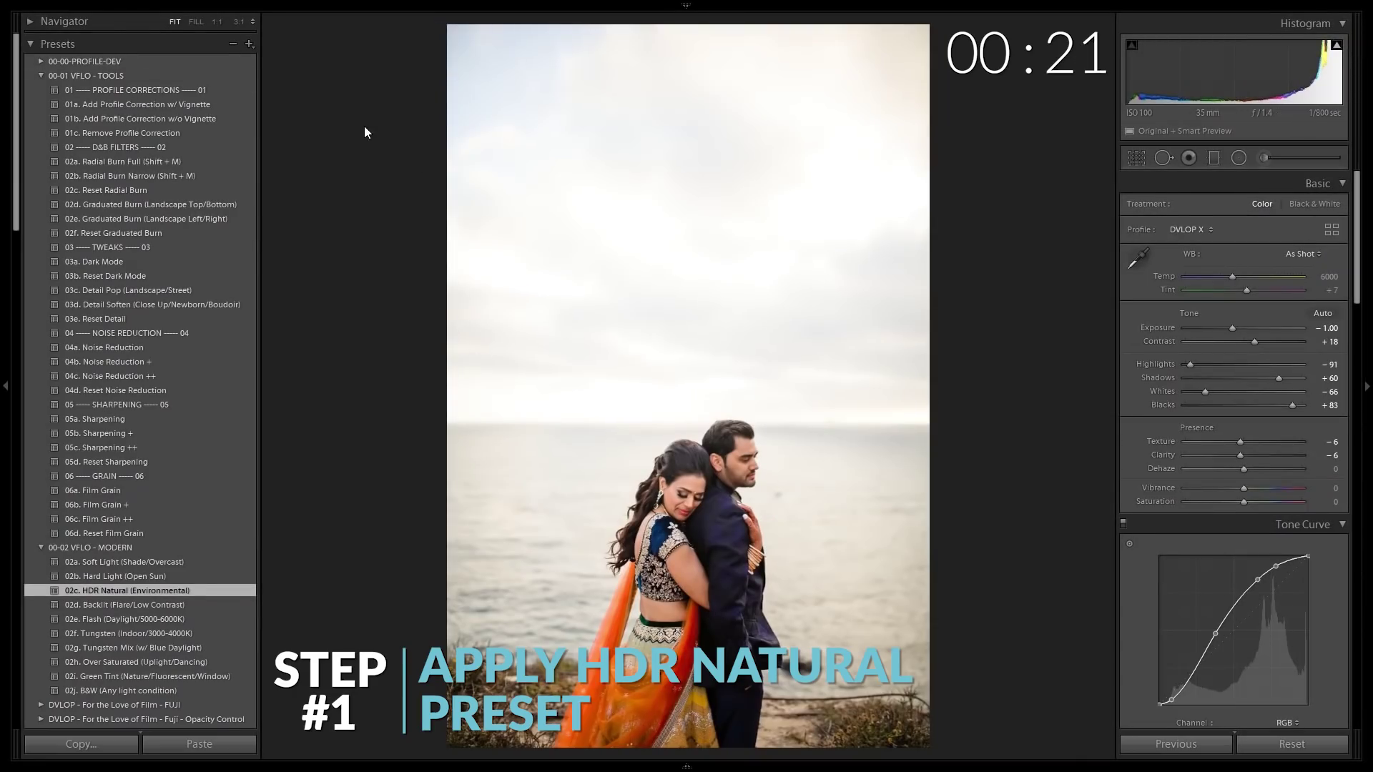
Apply the 02b. Radial Burn Narrow preset, centre its radial filter on the couple and lower the filter's exposure to −1.01
left_click(198, 170)
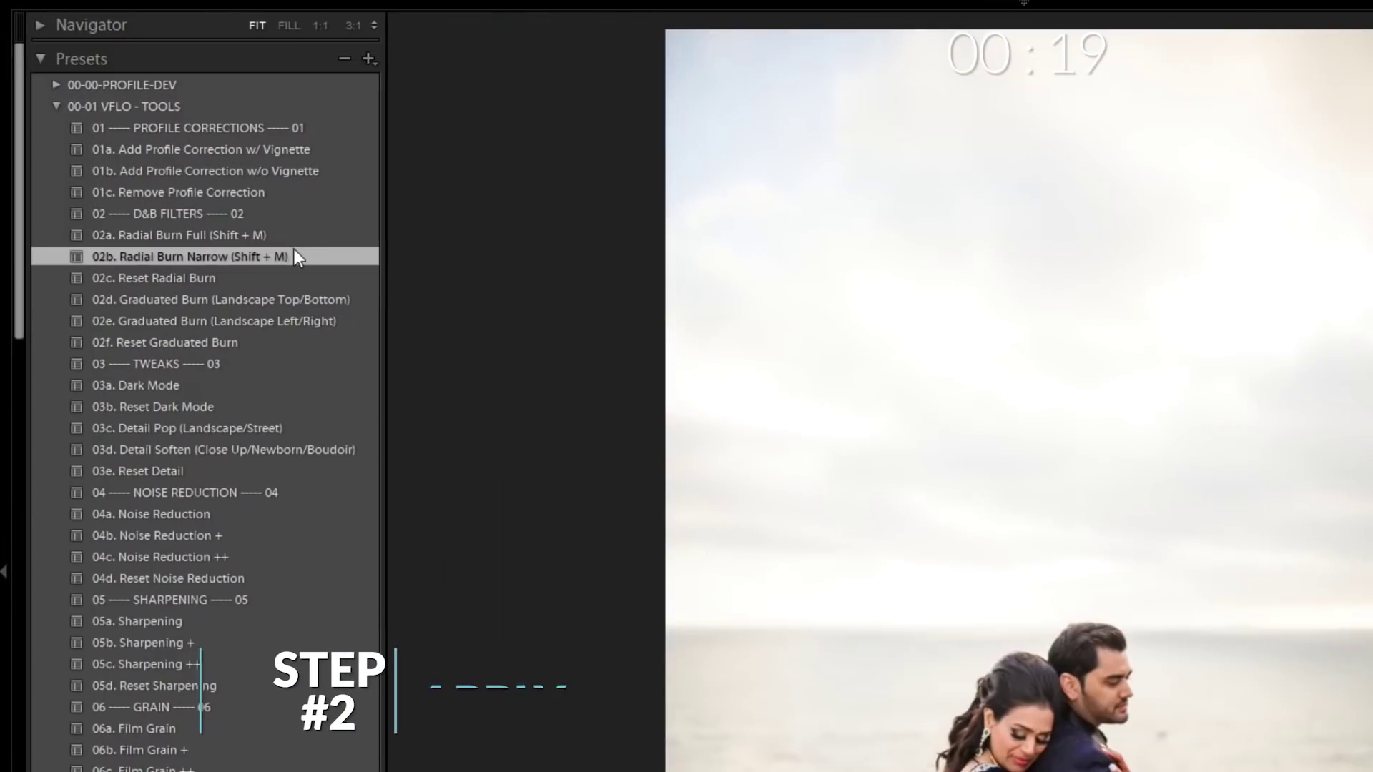
key("shift+m")
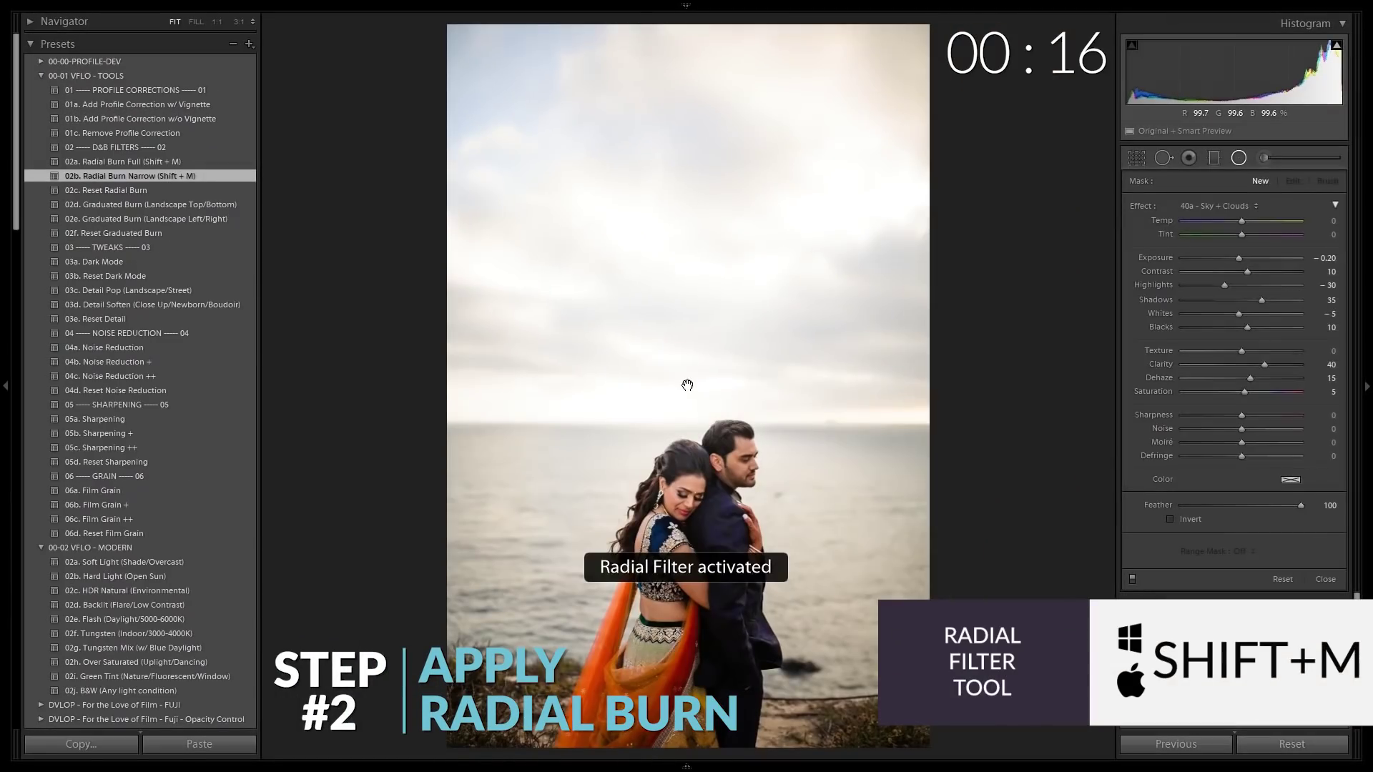
mouse_move(1021, 567)
left_mouse_down()
mouse_move(822, 130)
mouse_move(1059, 706)
left_mouse_up()
left_click_drag(710, 476, 700, 492)
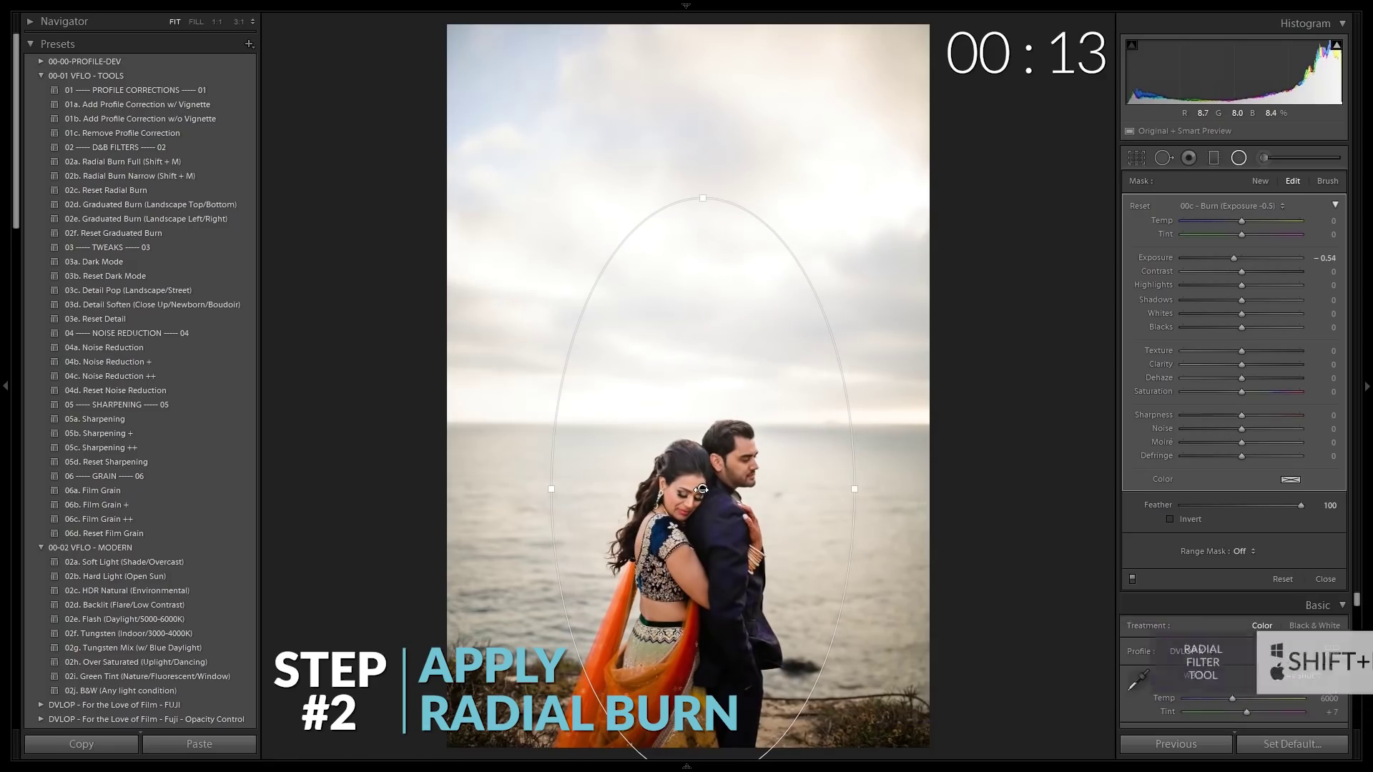
left_click_drag(703, 489, 675, 491)
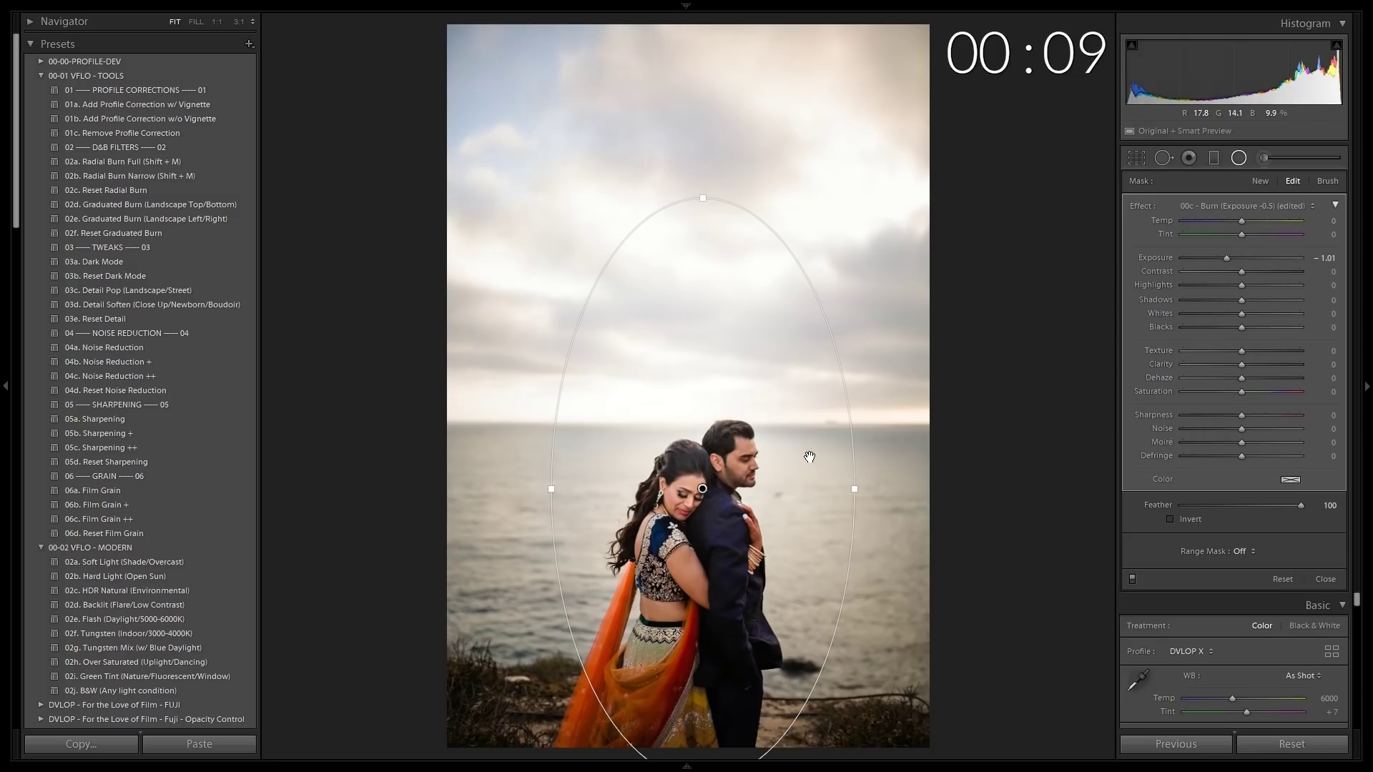
Set the white balance temperature to 5600 and the contrast to +23 for the whole photo
left_click(1264, 161)
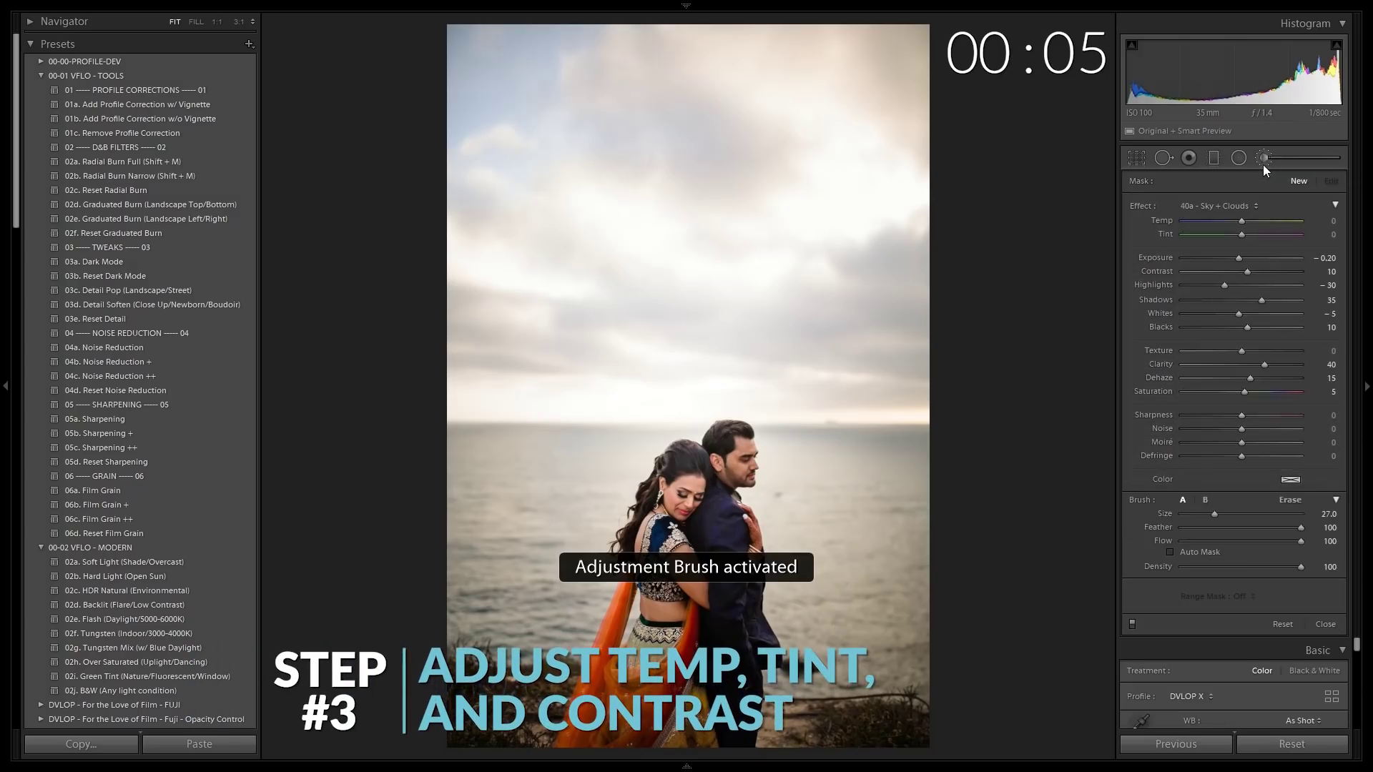
left_click(1263, 160)
key("shift+Down")
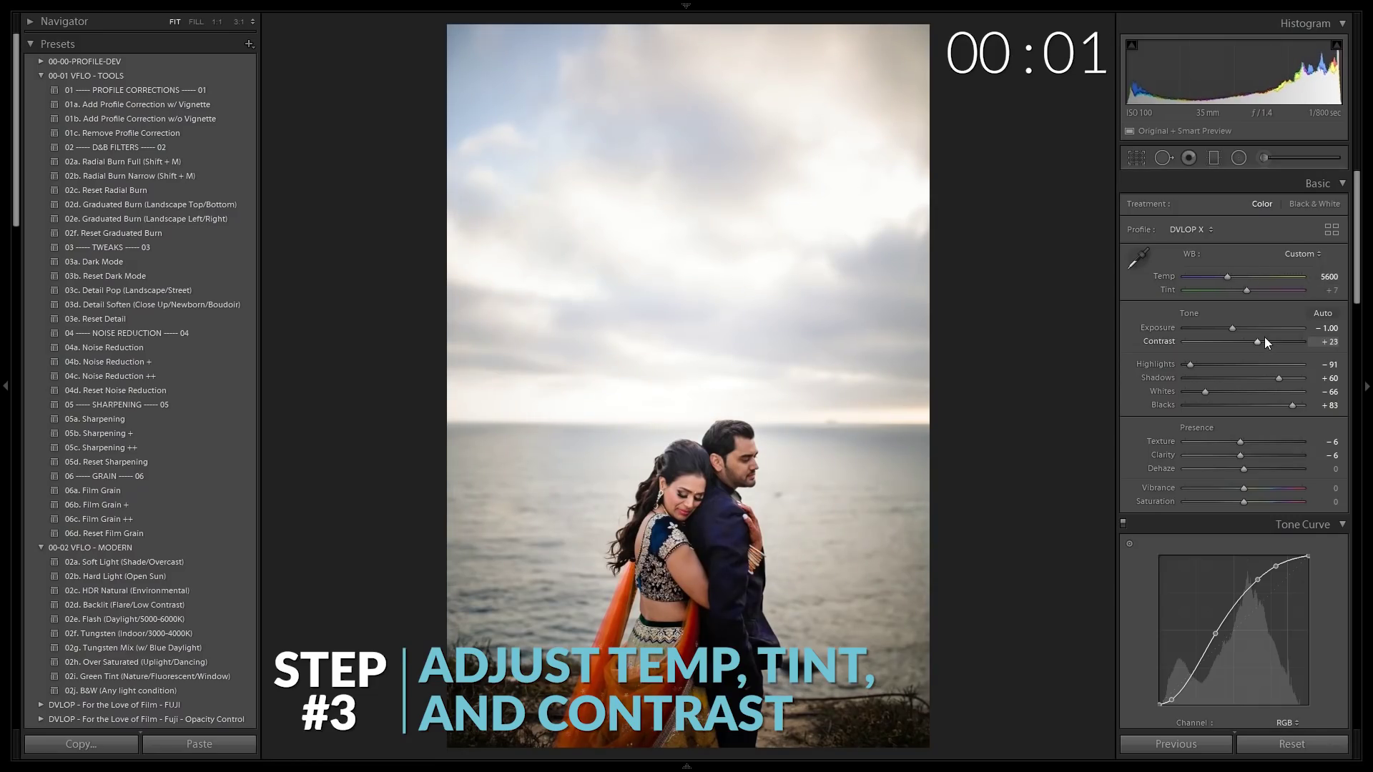
Paint the sky with an adjustment brush using the 40a - Sky + Clouds effect and strengthen it to about −0.22 exposure
left_click(1261, 158)
left_click(1225, 207)
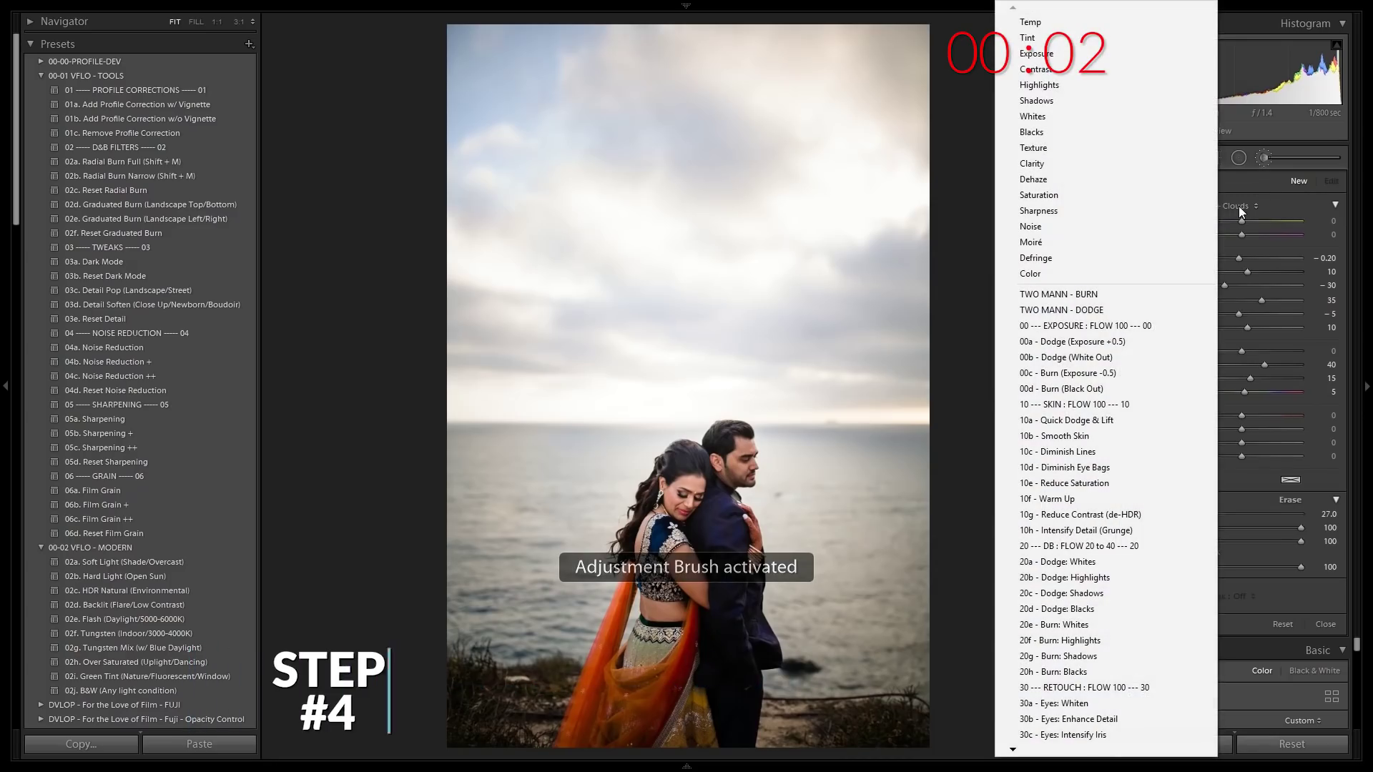
left_click(1233, 204)
left_click(595, 128)
mouse_move(483, 78)
left_mouse_down()
mouse_move(475, 89)
mouse_move(644, 43)
mouse_move(361, 86)
left_mouse_up()
scroll(362, 230, "up", 2)
mouse_move(362, 229)
left_mouse_down()
mouse_move(572, 249)
mouse_move(565, 286)
mouse_move(996, 276)
mouse_move(136, 32)
mouse_move(567, 94)
left_mouse_up()
left_click_drag(469, 76, 474, 76)
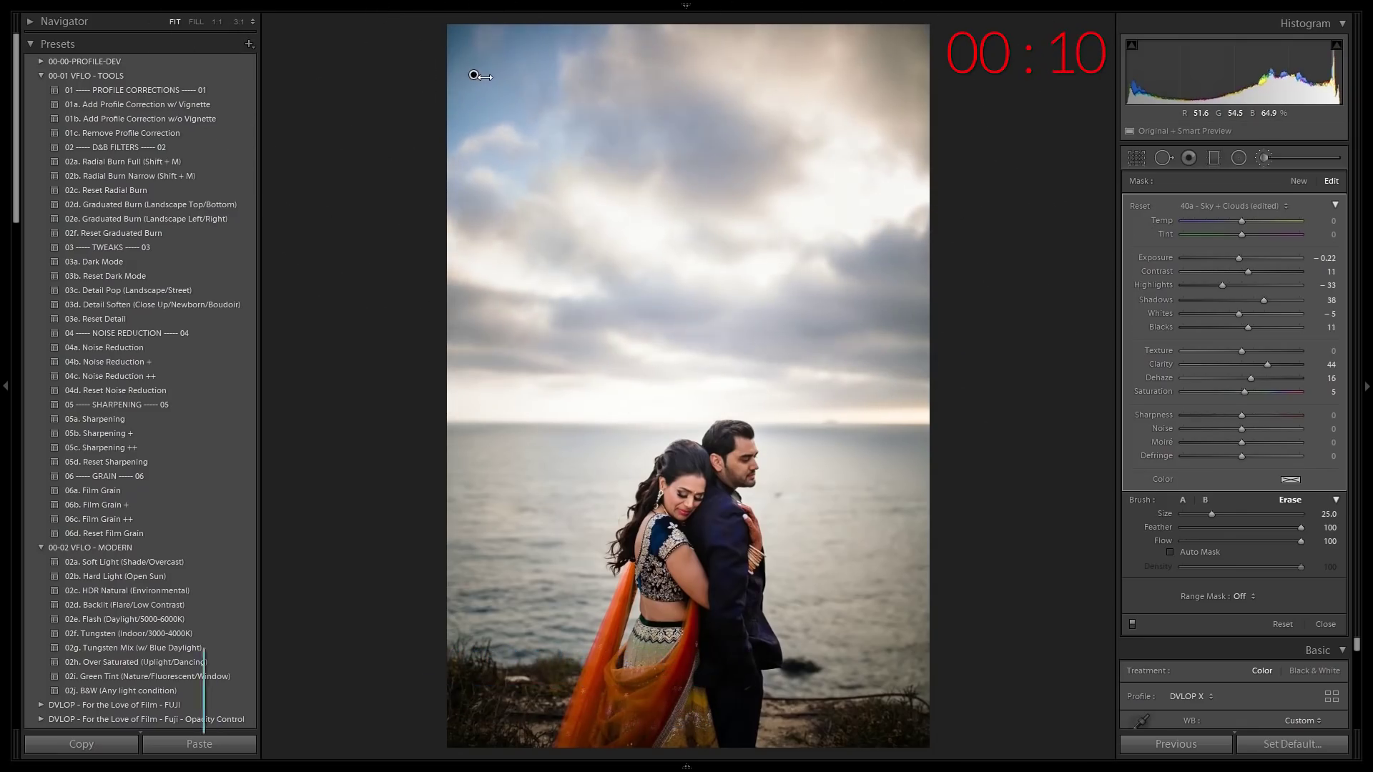
left_click_drag(491, 90, 487, 90)
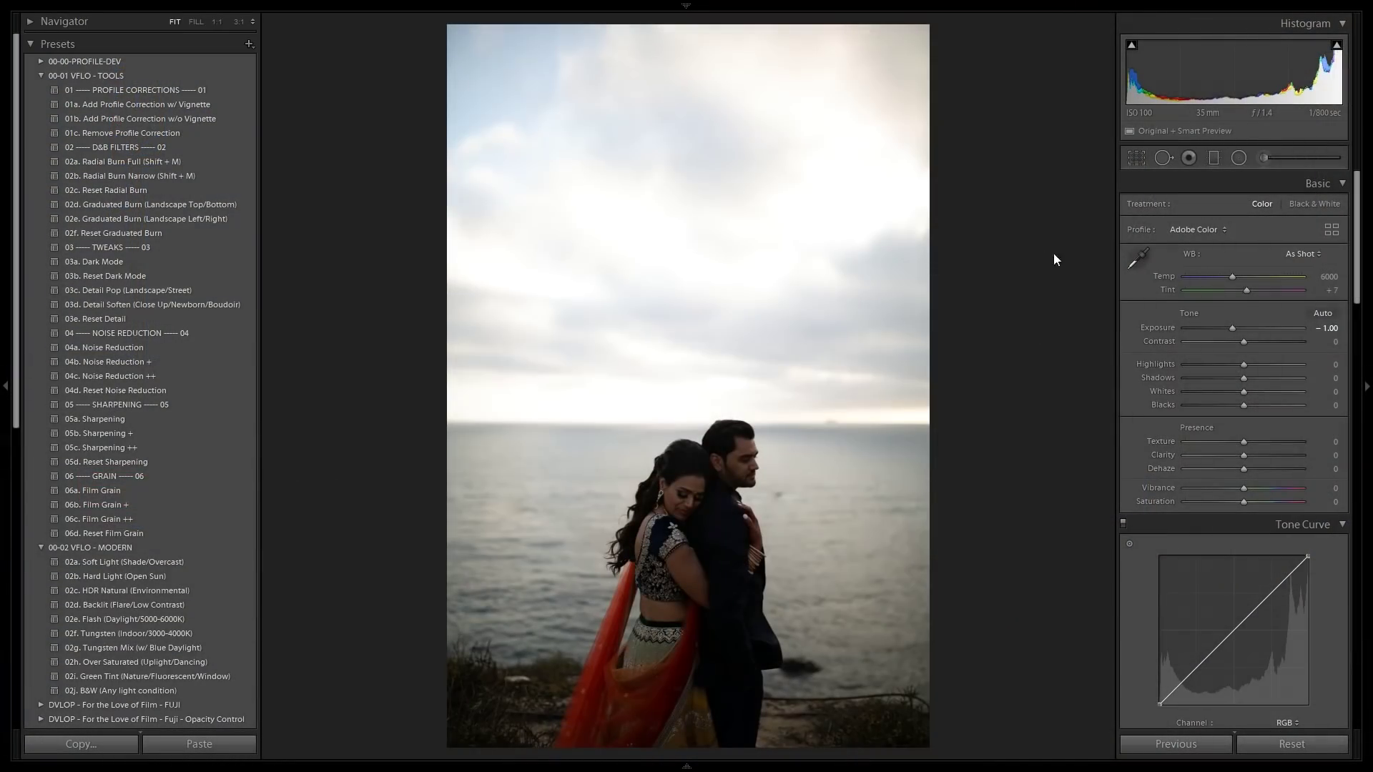
Reset the unedited photo's exposure to 0.00 and try out the Backlit, HDR Natural and Soft Light presets
double_click(1233, 328)
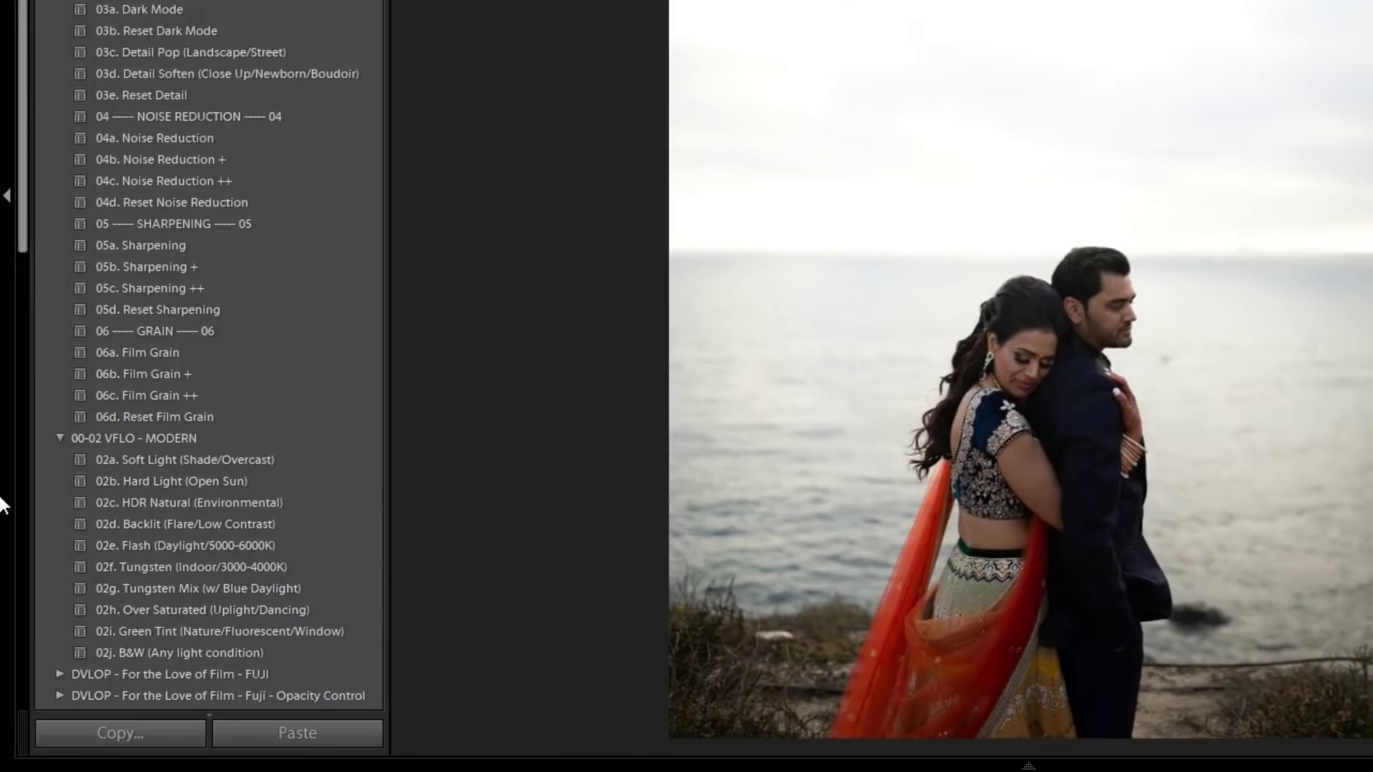
left_click(110, 477)
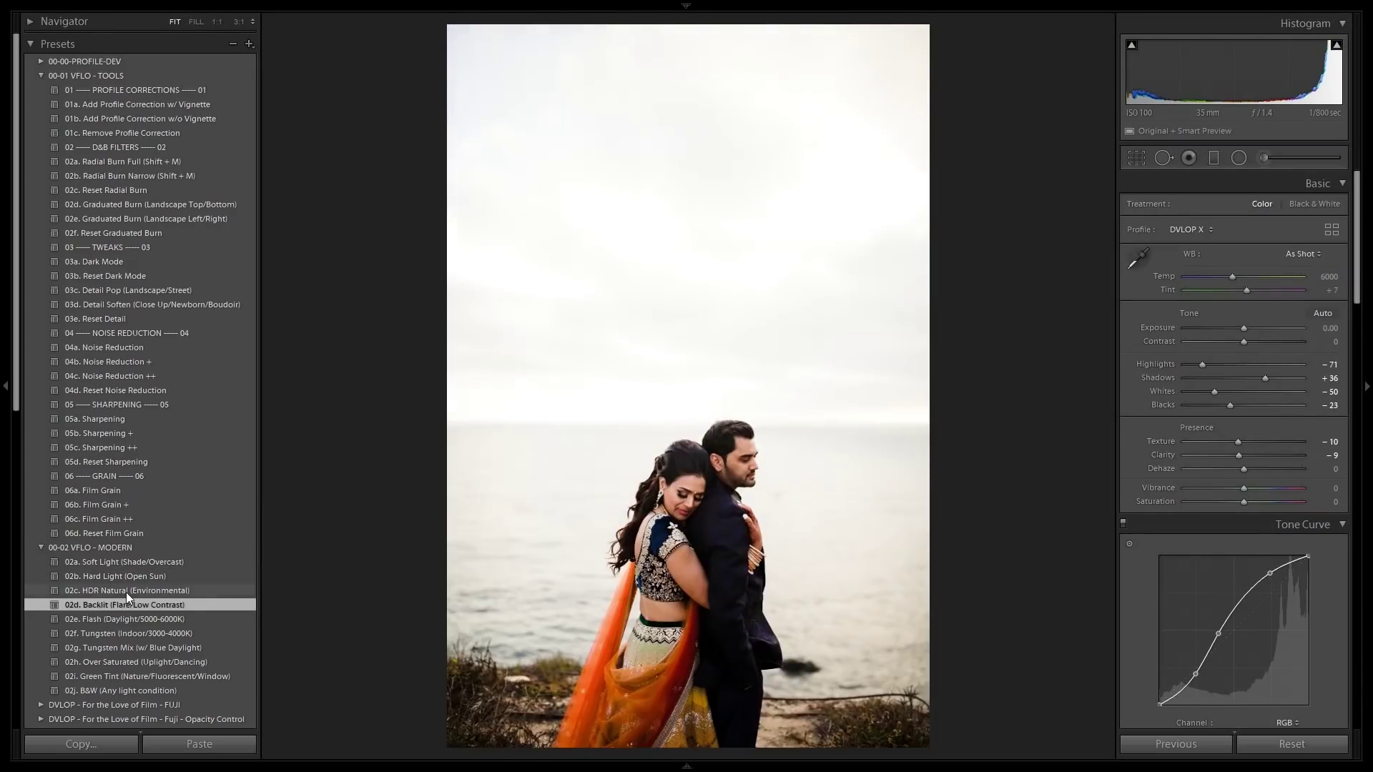
left_click(128, 591)
left_click(169, 561)
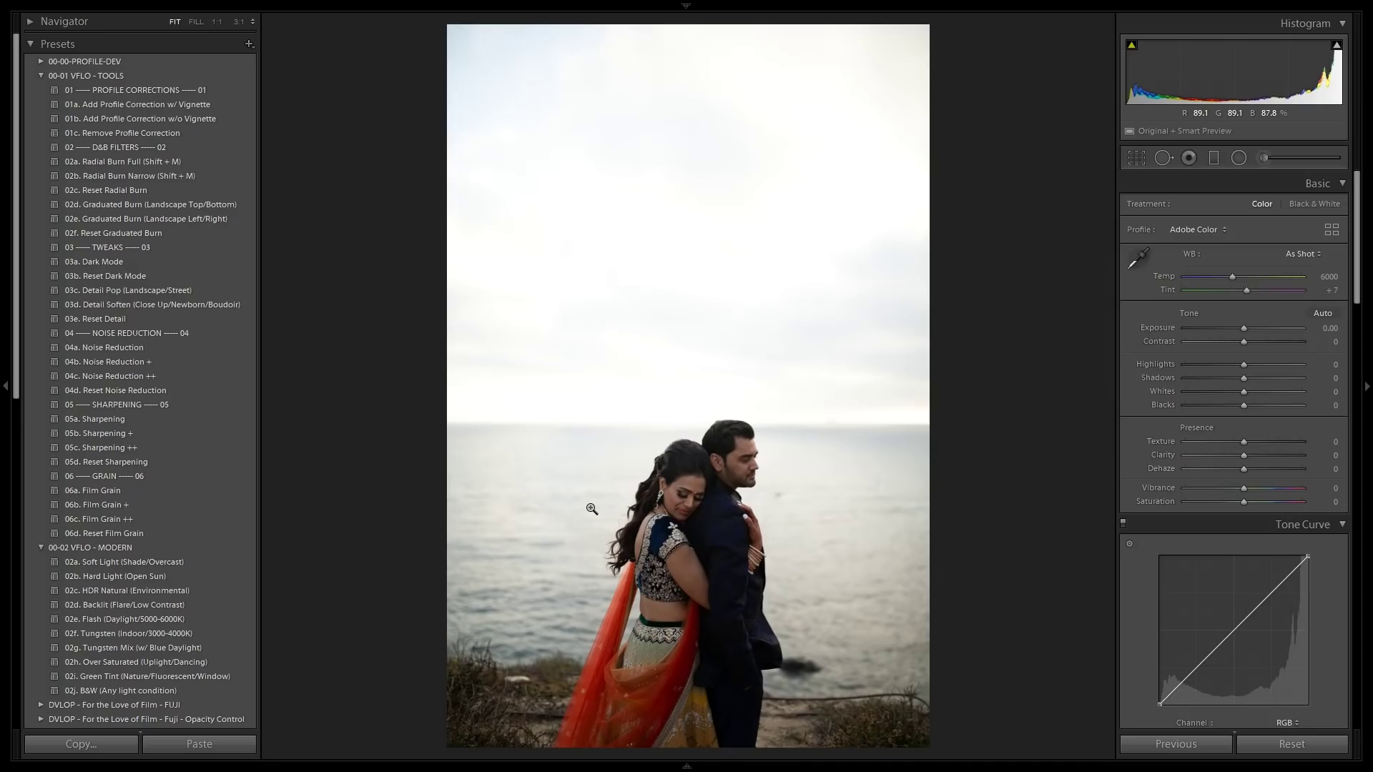
Check the couple at closer zoom and show the clipping warnings over the whole photo
left_click(592, 509)
left_click(587, 504)
key("j")
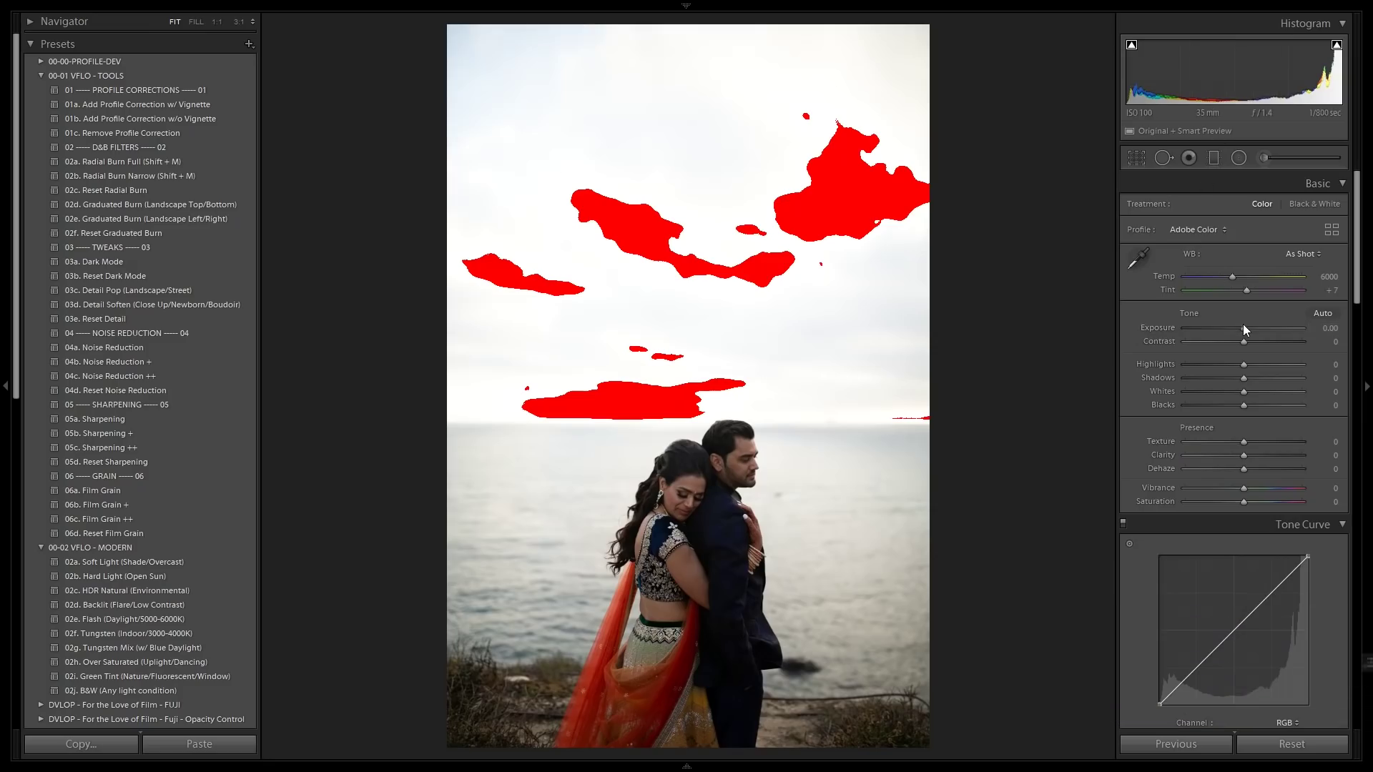
Lower the exposure to −0.99 and apply the 02c. HDR Natural (Environmental) preset
key("minus")
key("minus")
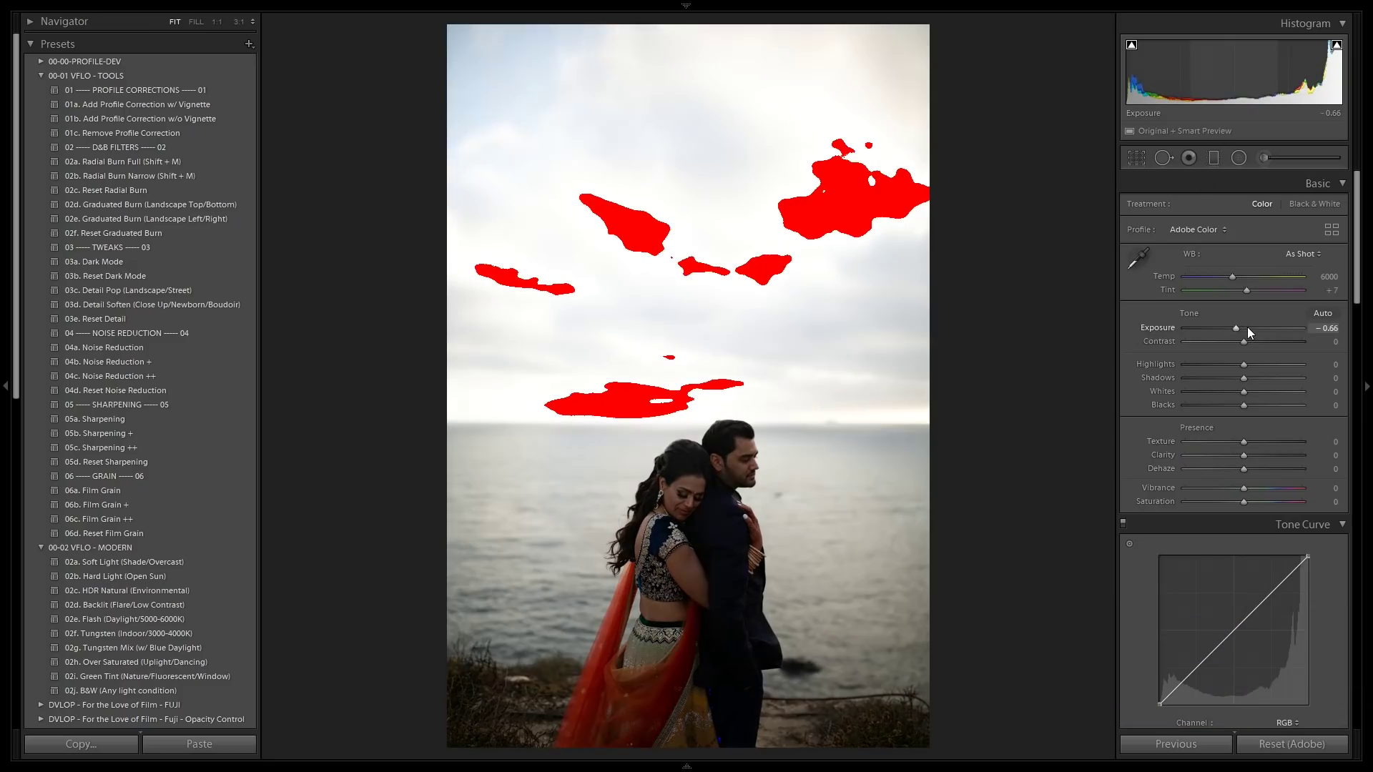
key("minus")
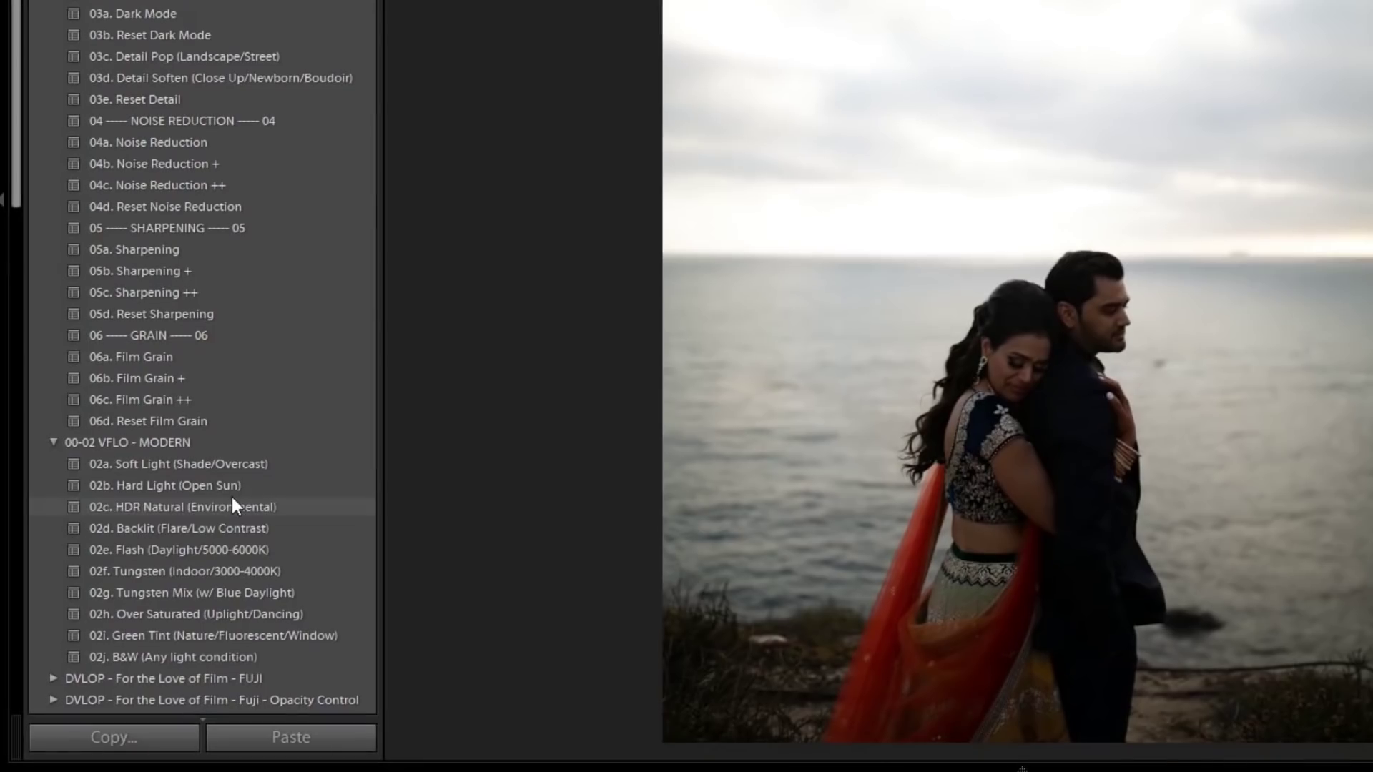
left_click(232, 502)
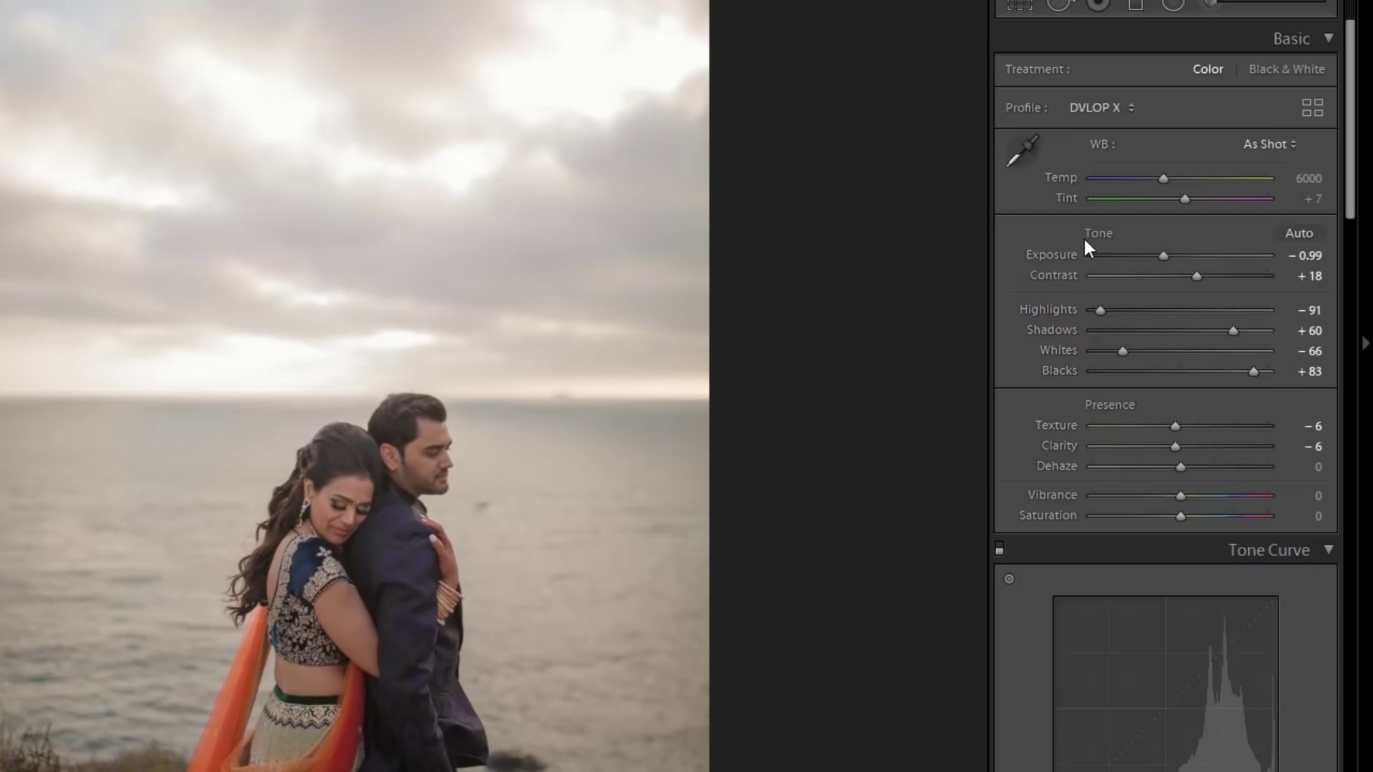
Reset the preset's Basic tone adjustments for comparison and undo the reset
key("alt")
left_click(1107, 236, "alt")
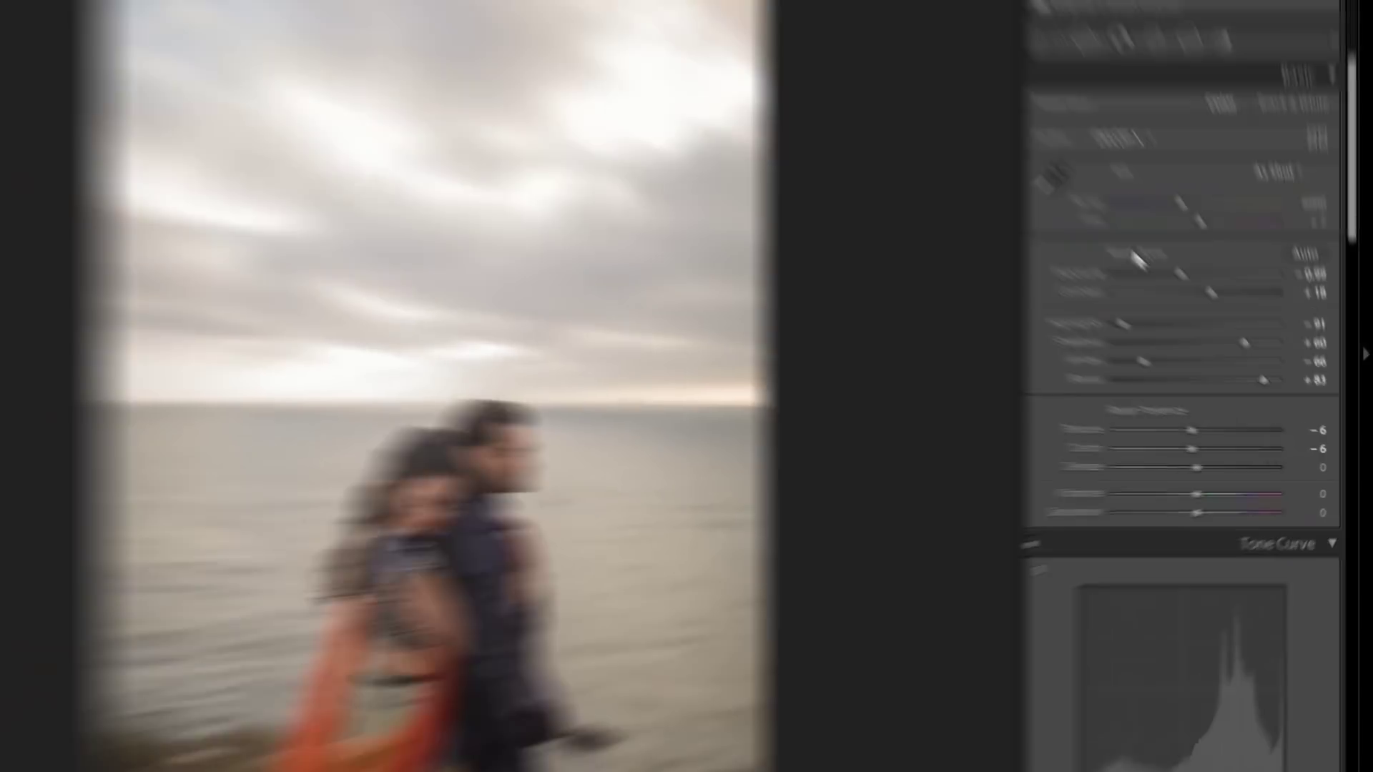
key("ctrl+z")
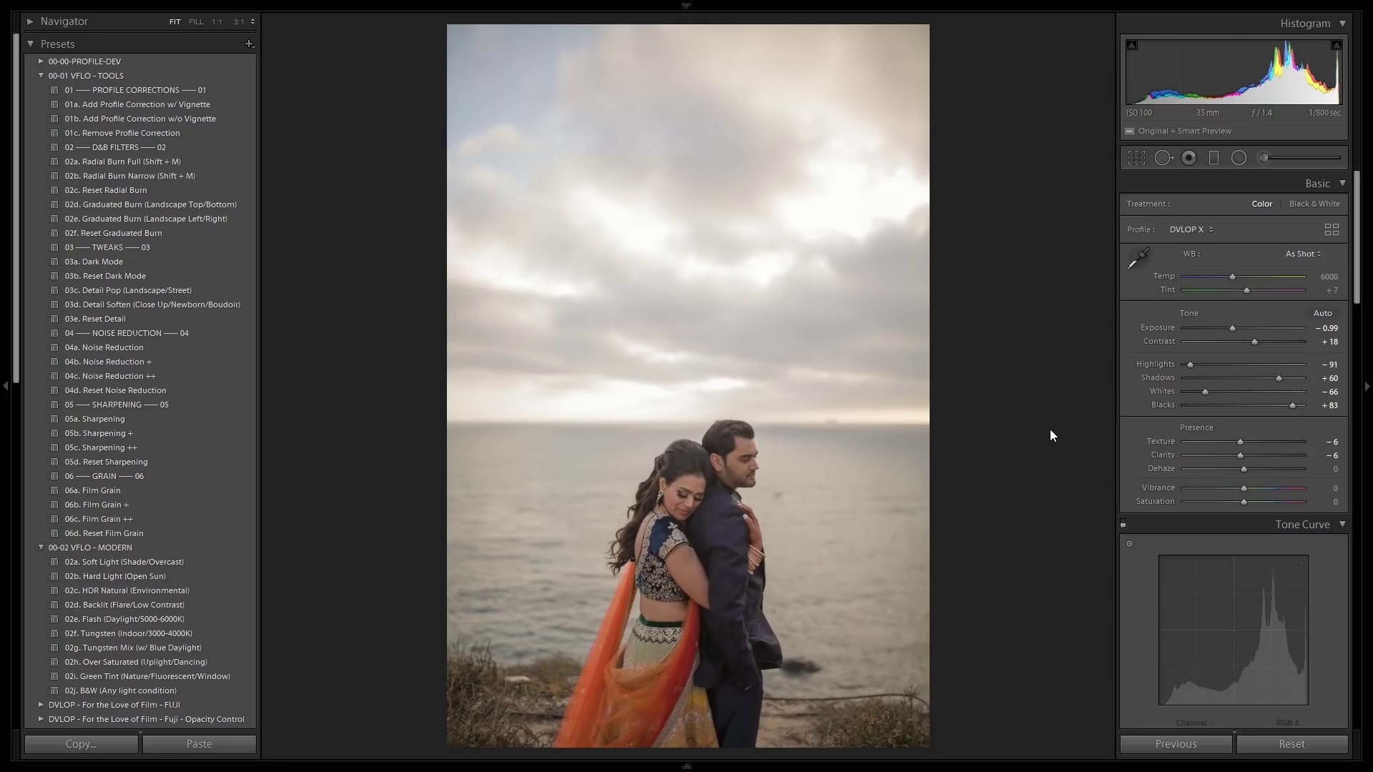
Turn the preset's tone curve adjustment back on
scroll(1280, 465, "down", 3)
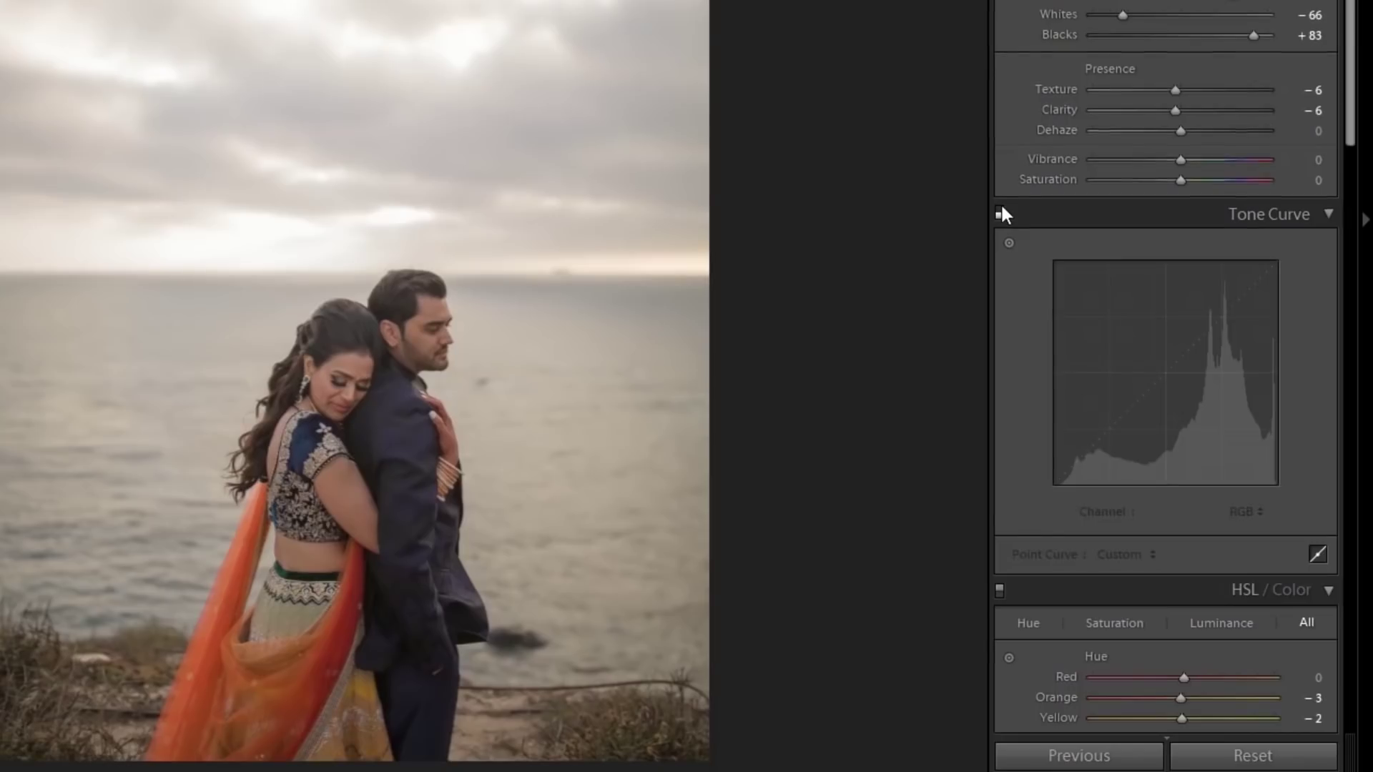
left_click(1000, 210)
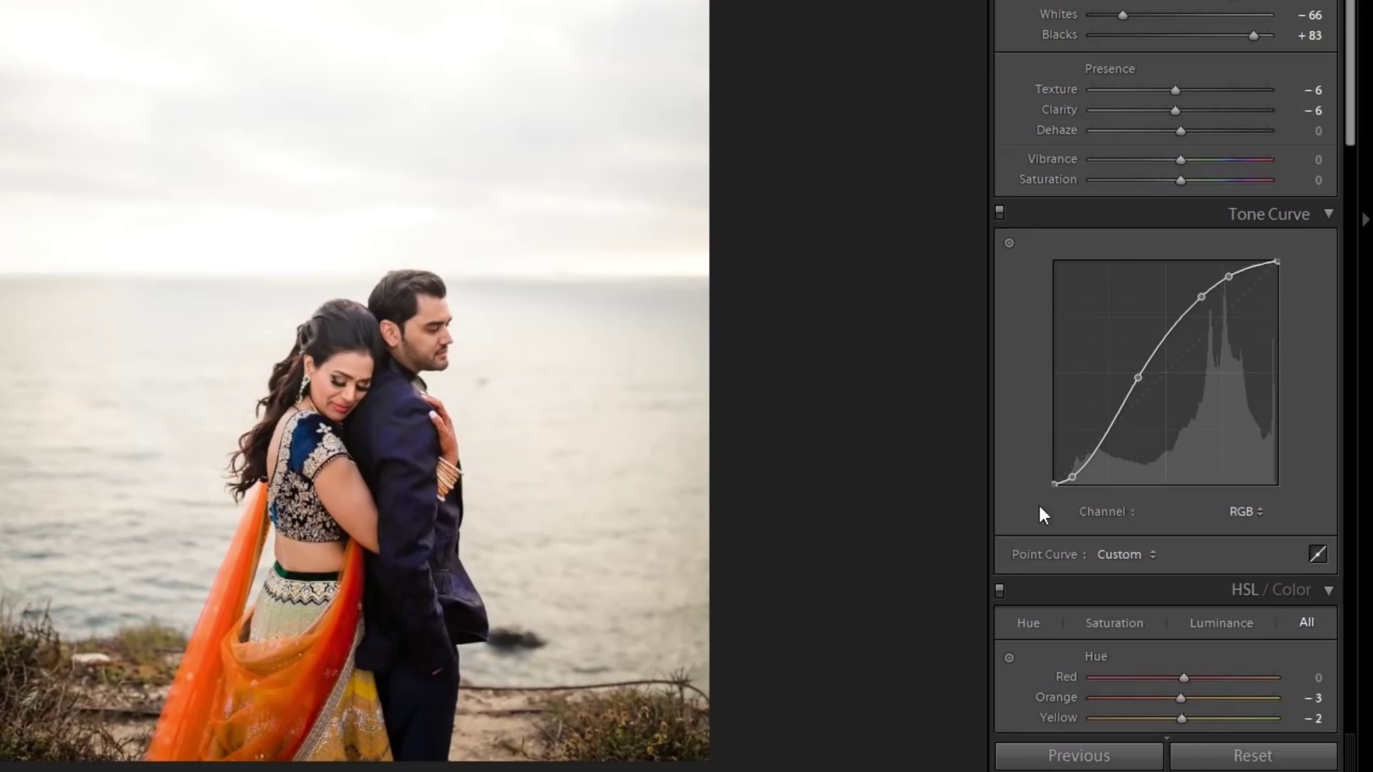
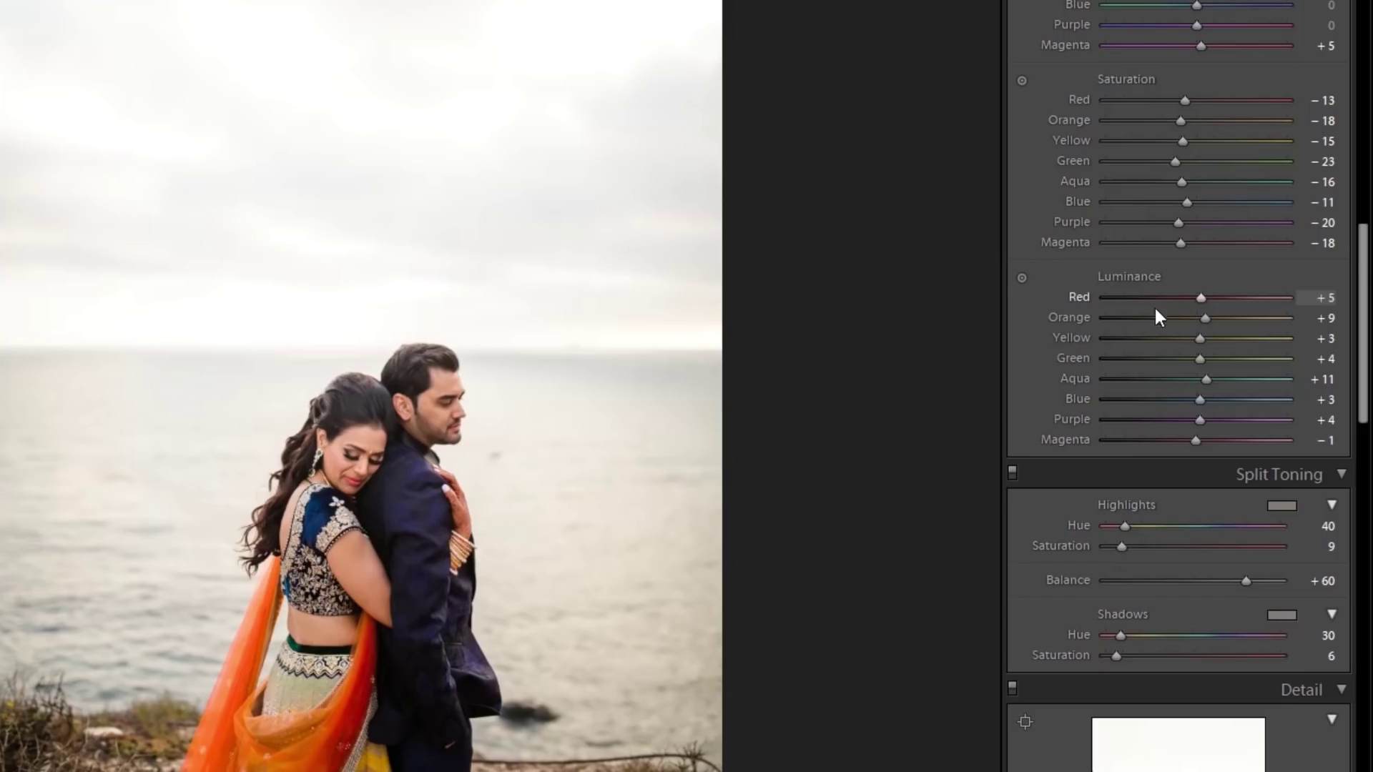
Examine the preset's luminance adjustments and the split toning colours for highlights and shadows
scroll(1153, 299, "down", 3)
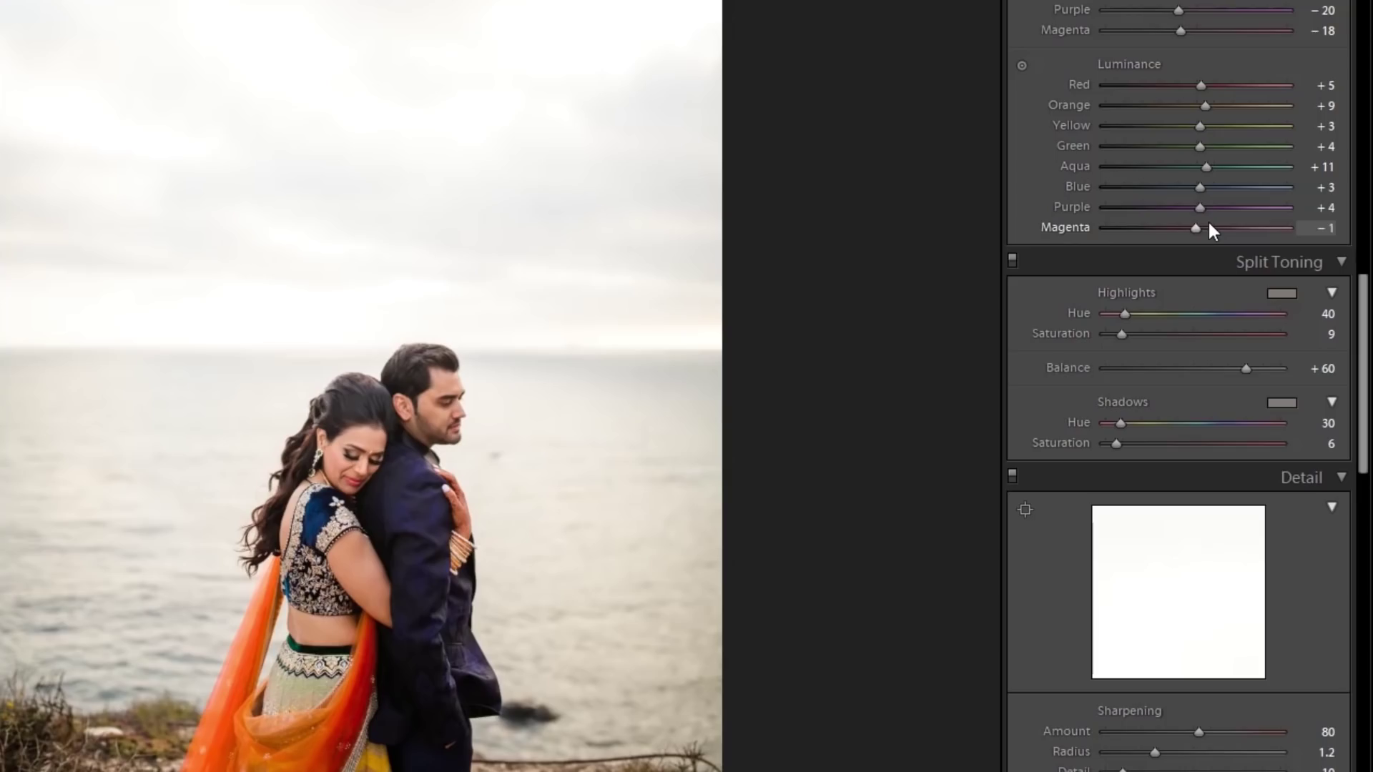
left_click(1293, 293)
left_click(1292, 405)
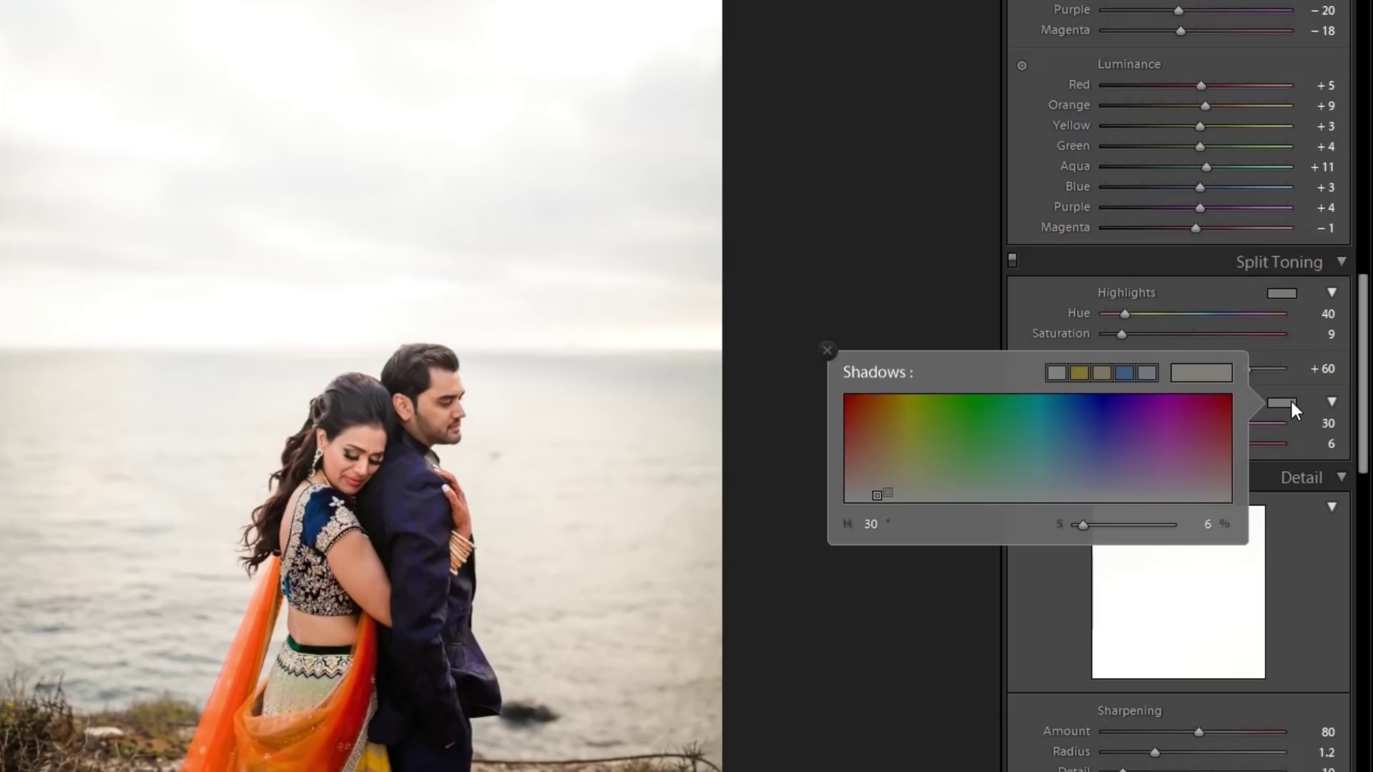
left_click(1231, 262)
left_click(1238, 265)
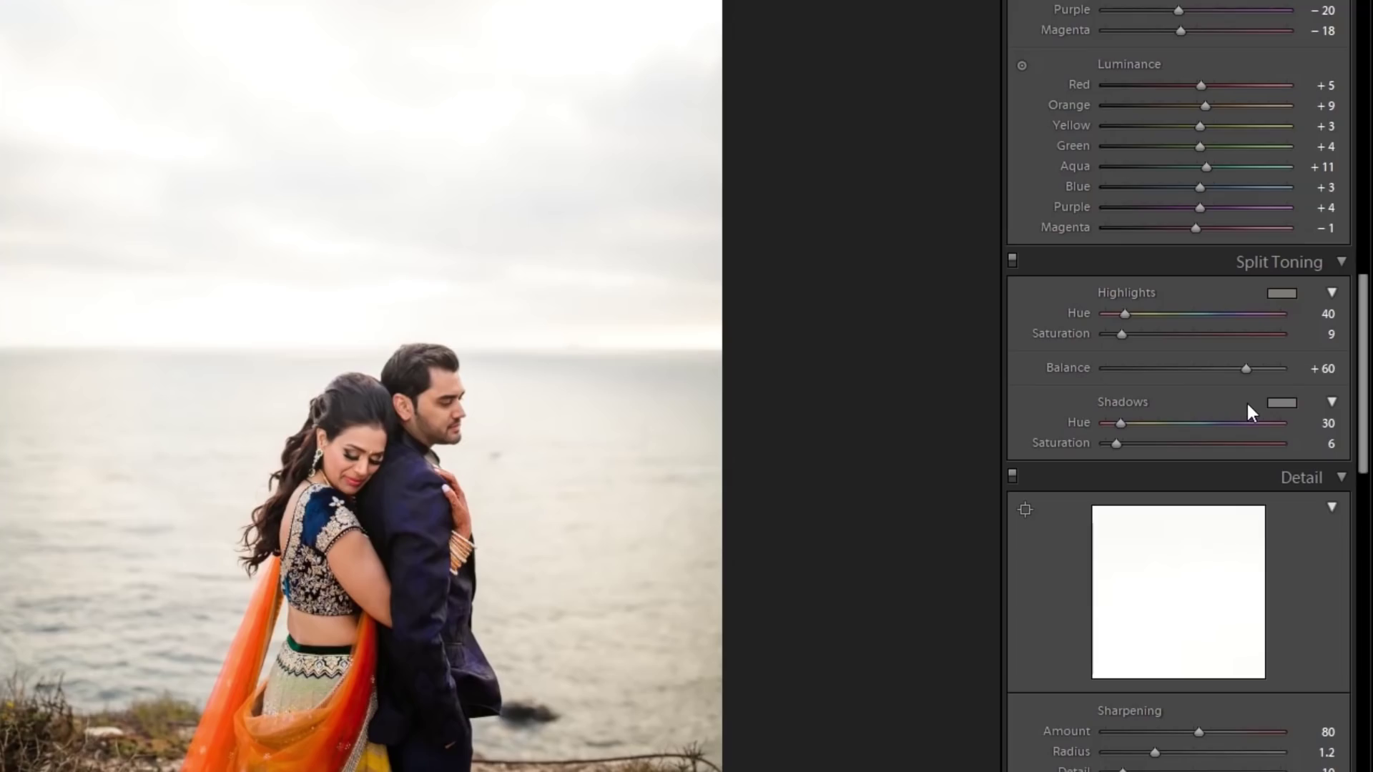
Review the preset's sharpening, noise reduction, lens correction, transform and calibration settings
scroll(1246, 390, "down", 6)
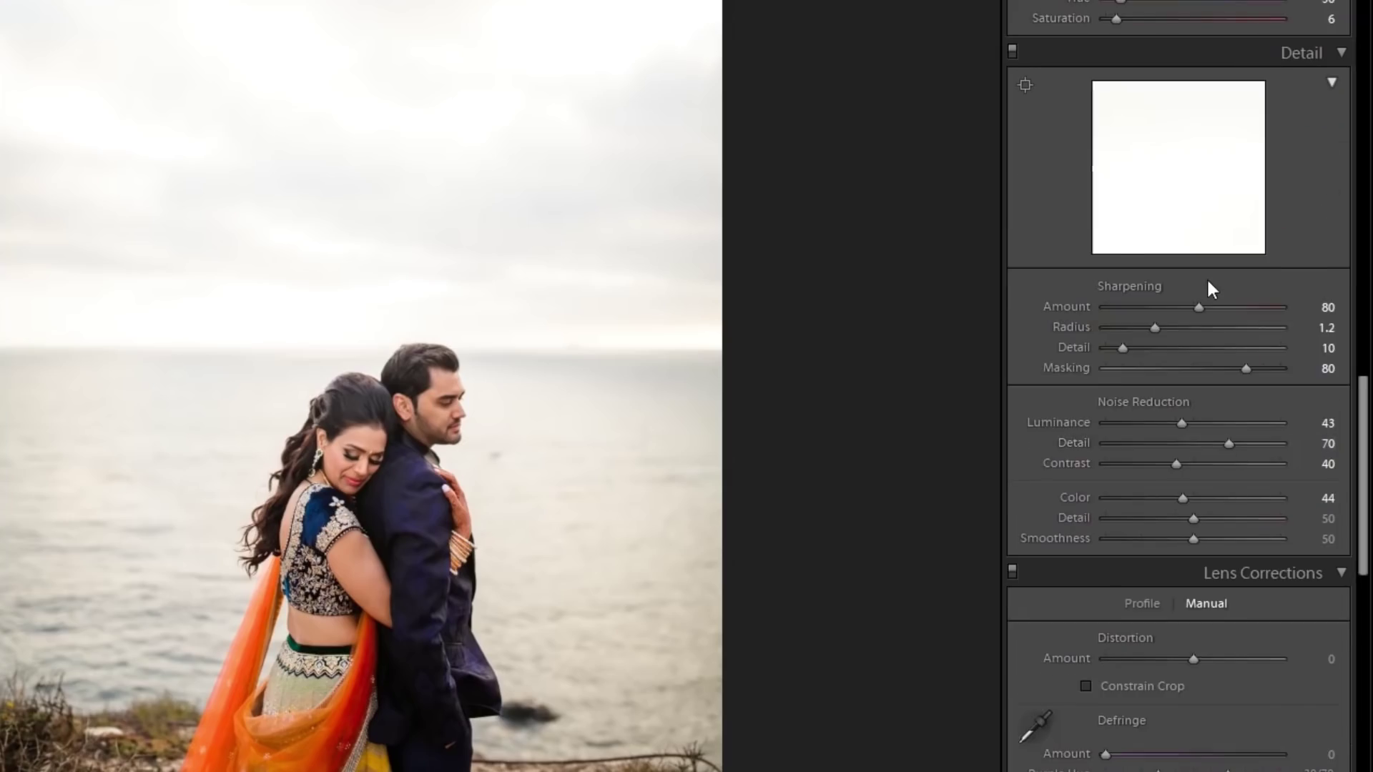
scroll(1209, 288, "up", 3)
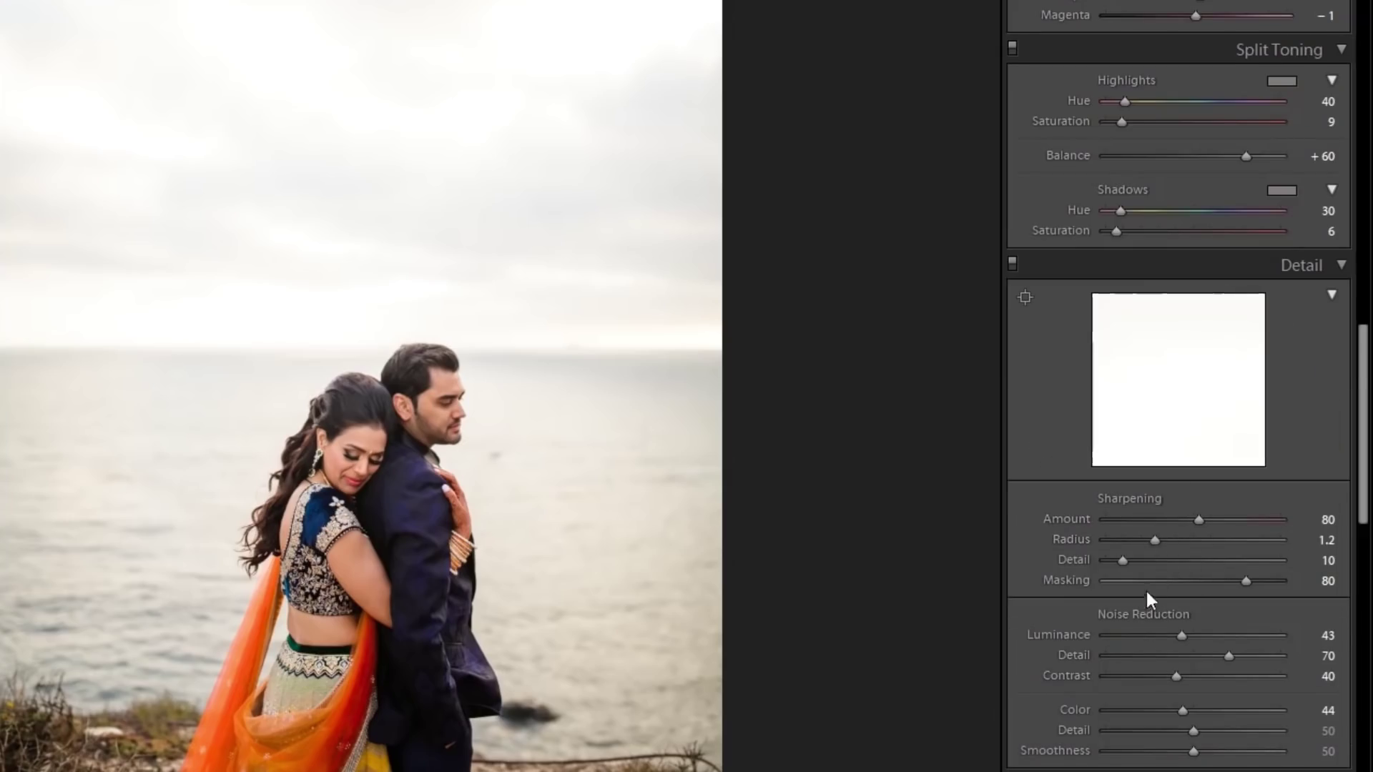
scroll(1147, 591, "down", 3)
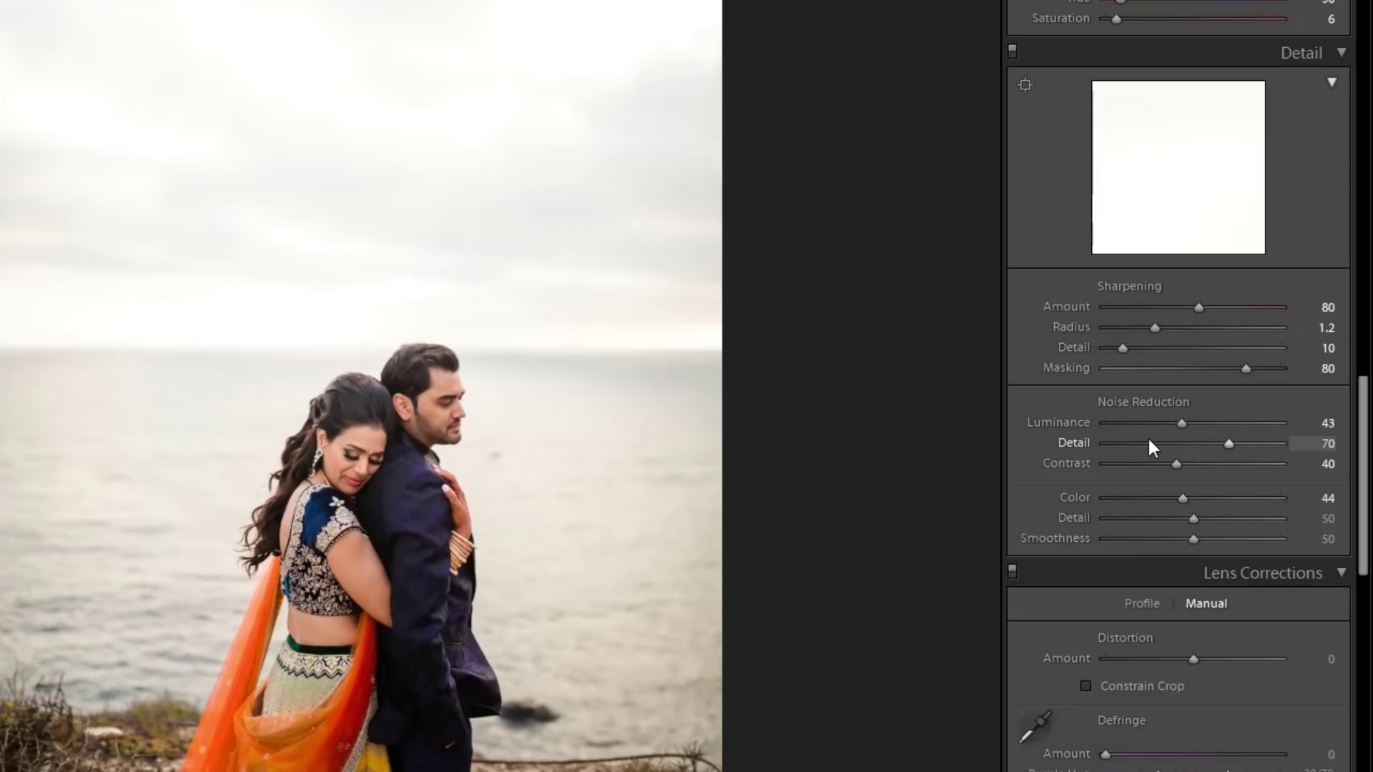
scroll(1151, 429, "down", 15)
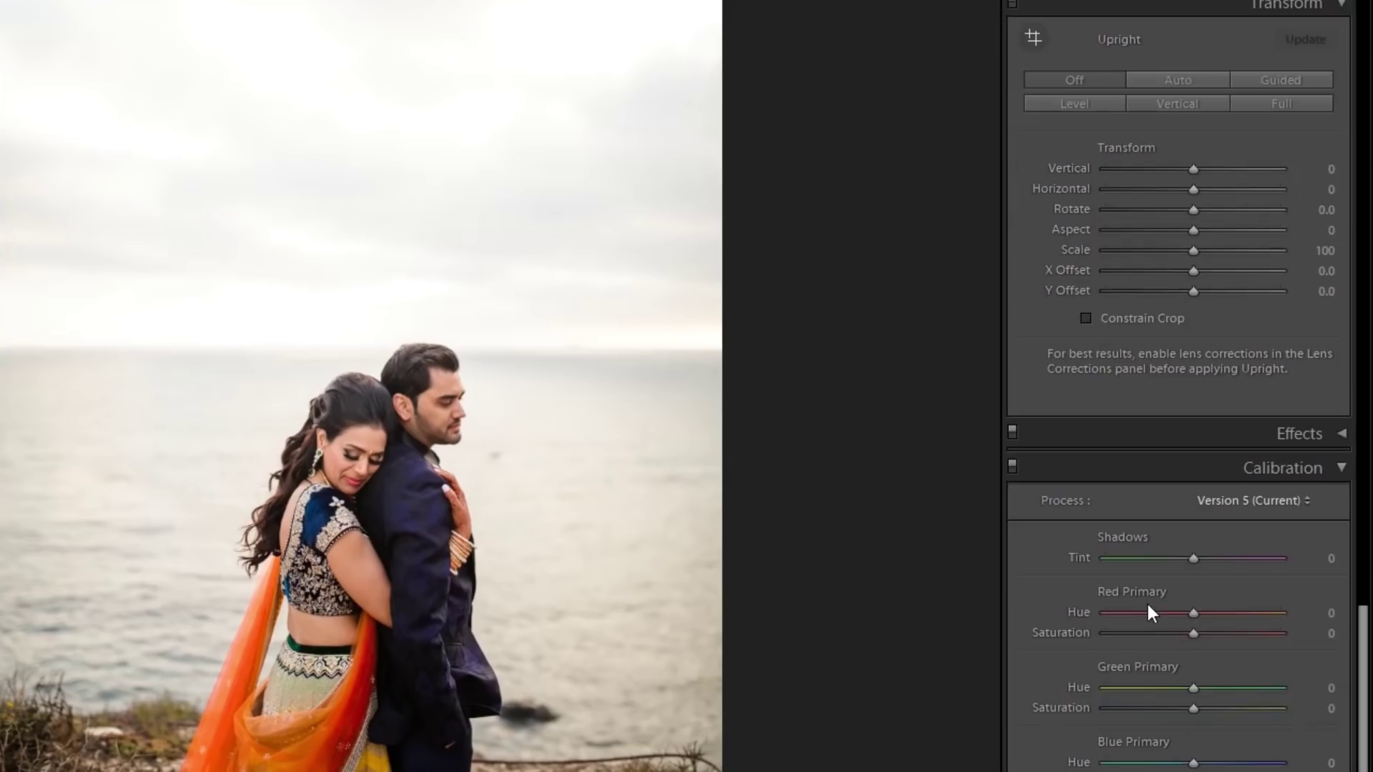
scroll(1155, 594, "up", 20)
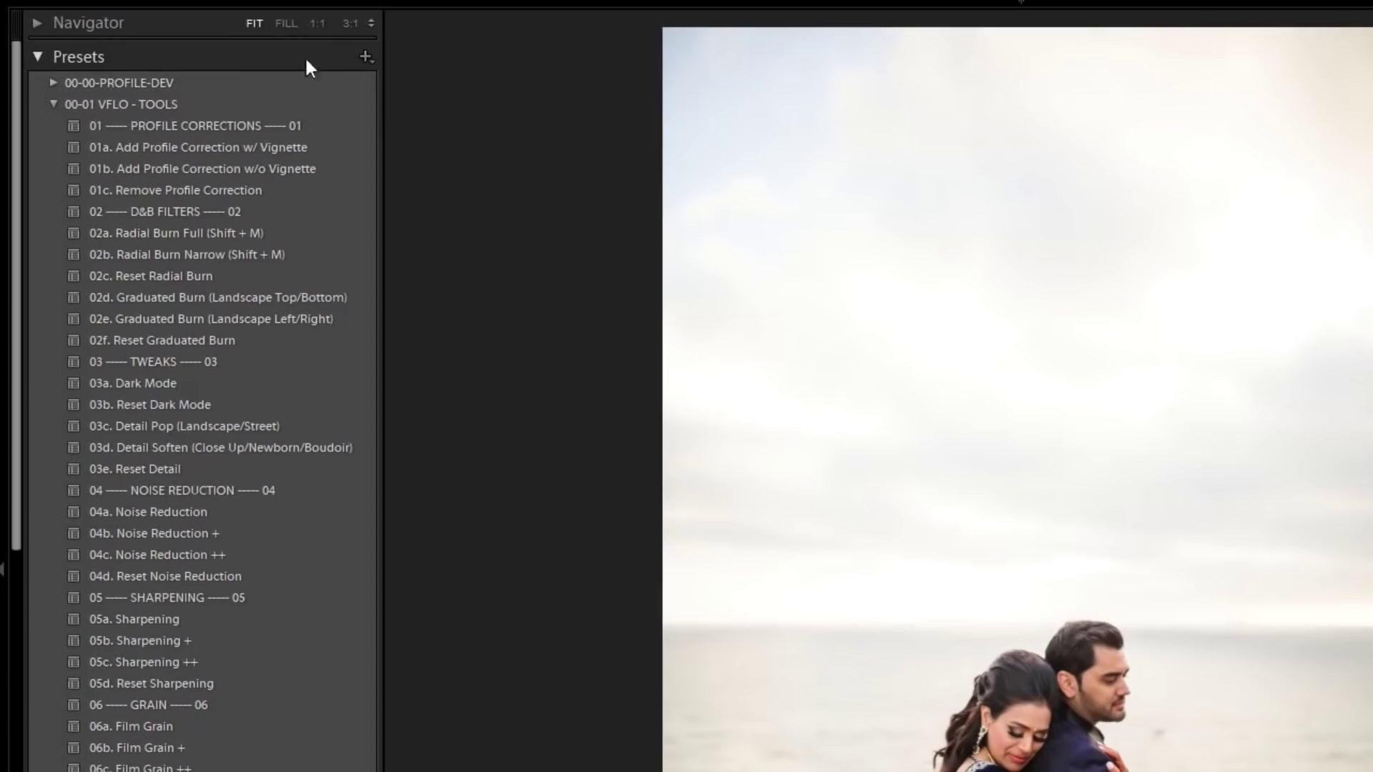
Start a new develop preset that includes all settings except White Balance, Exposure, Graduated Filters and Radial Filters
left_click(365, 57)
left_click(380, 83)
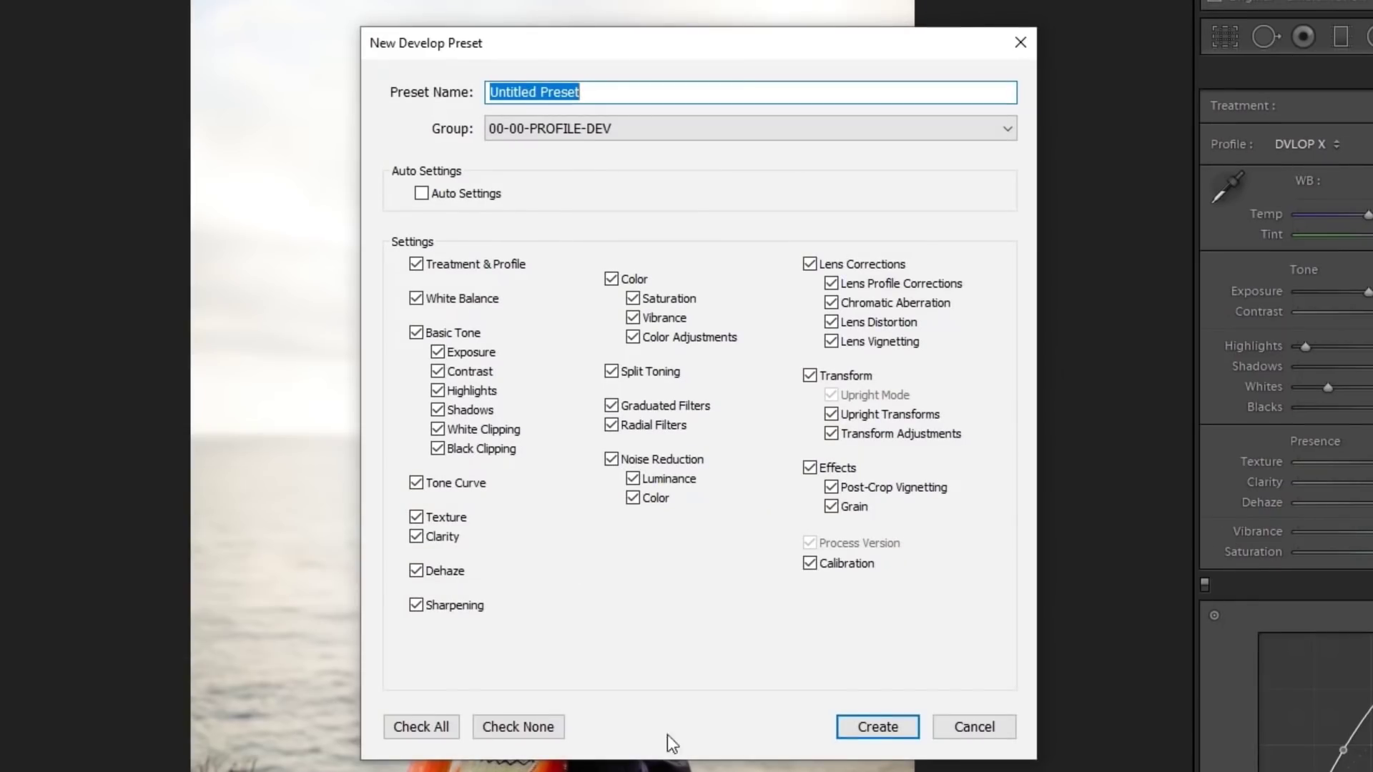
left_click(436, 727)
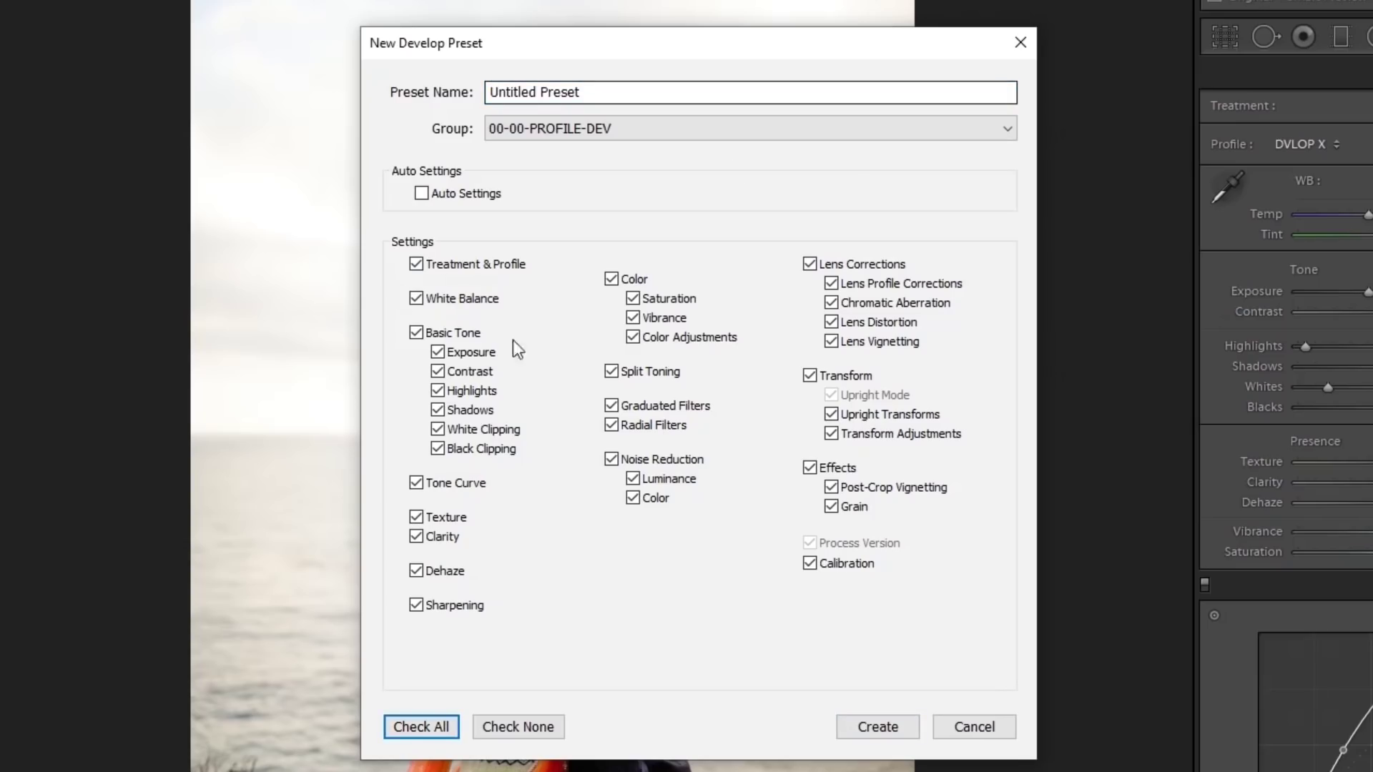
left_click(487, 296)
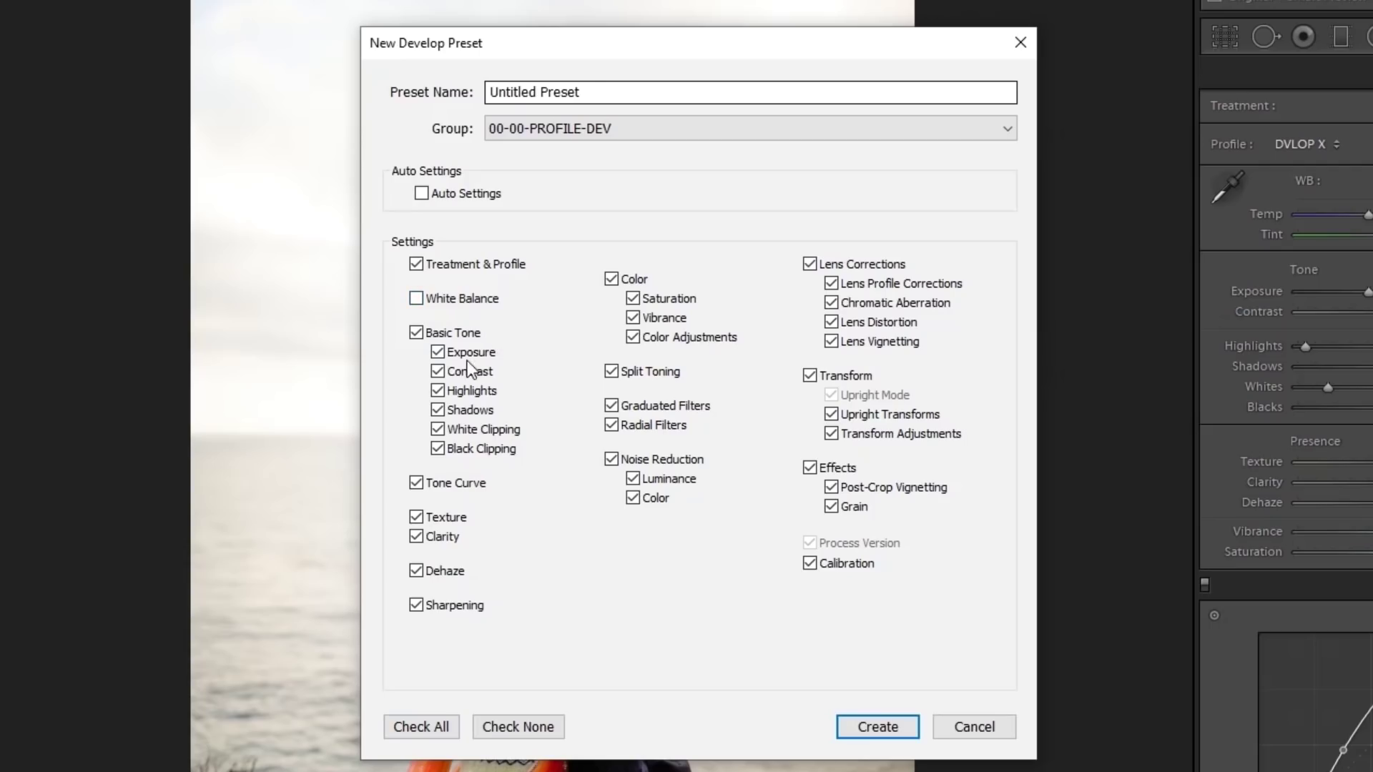
left_click(634, 413)
left_click(641, 421)
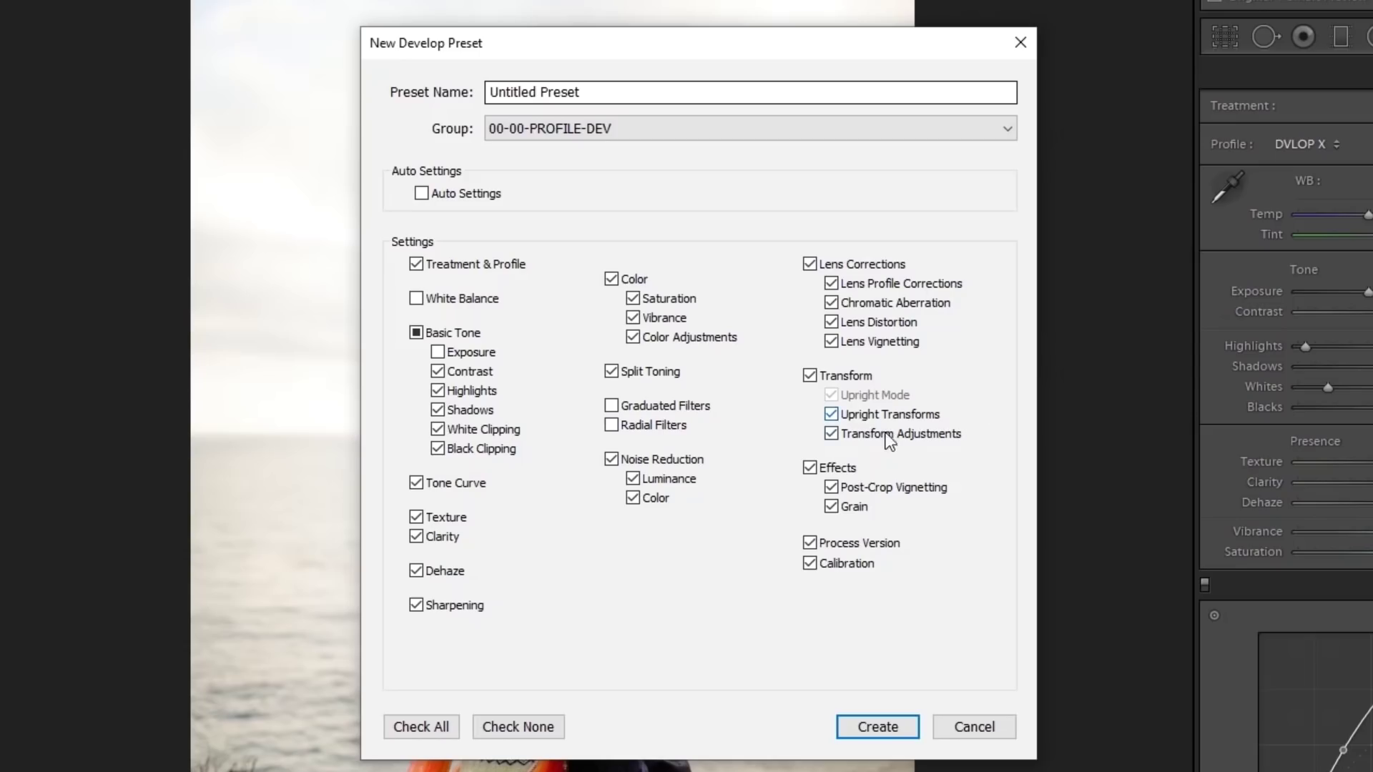
Exclude Transform and all Lens Corrections except Lens Vignetting from the new preset, and cancel its creation
left_click(810, 264)
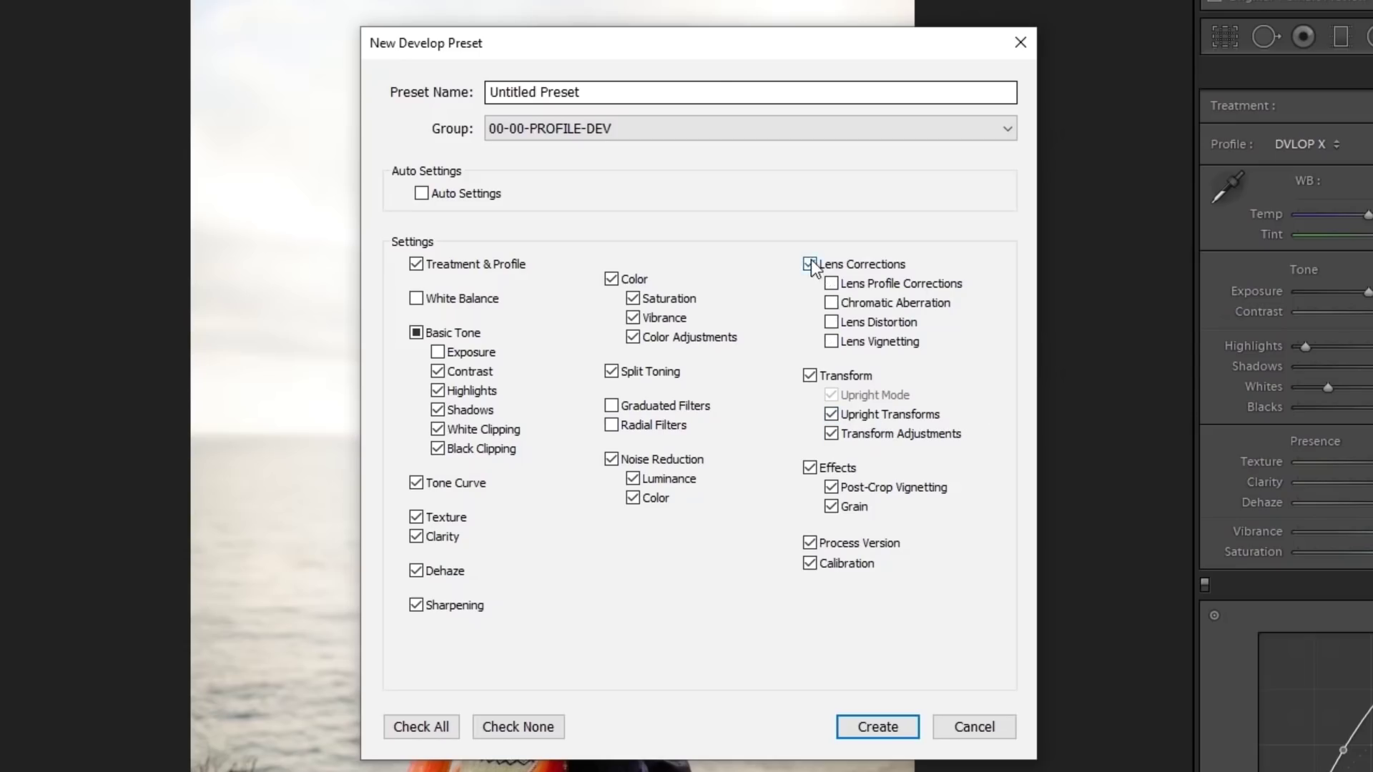
left_click(857, 348)
left_click(810, 375)
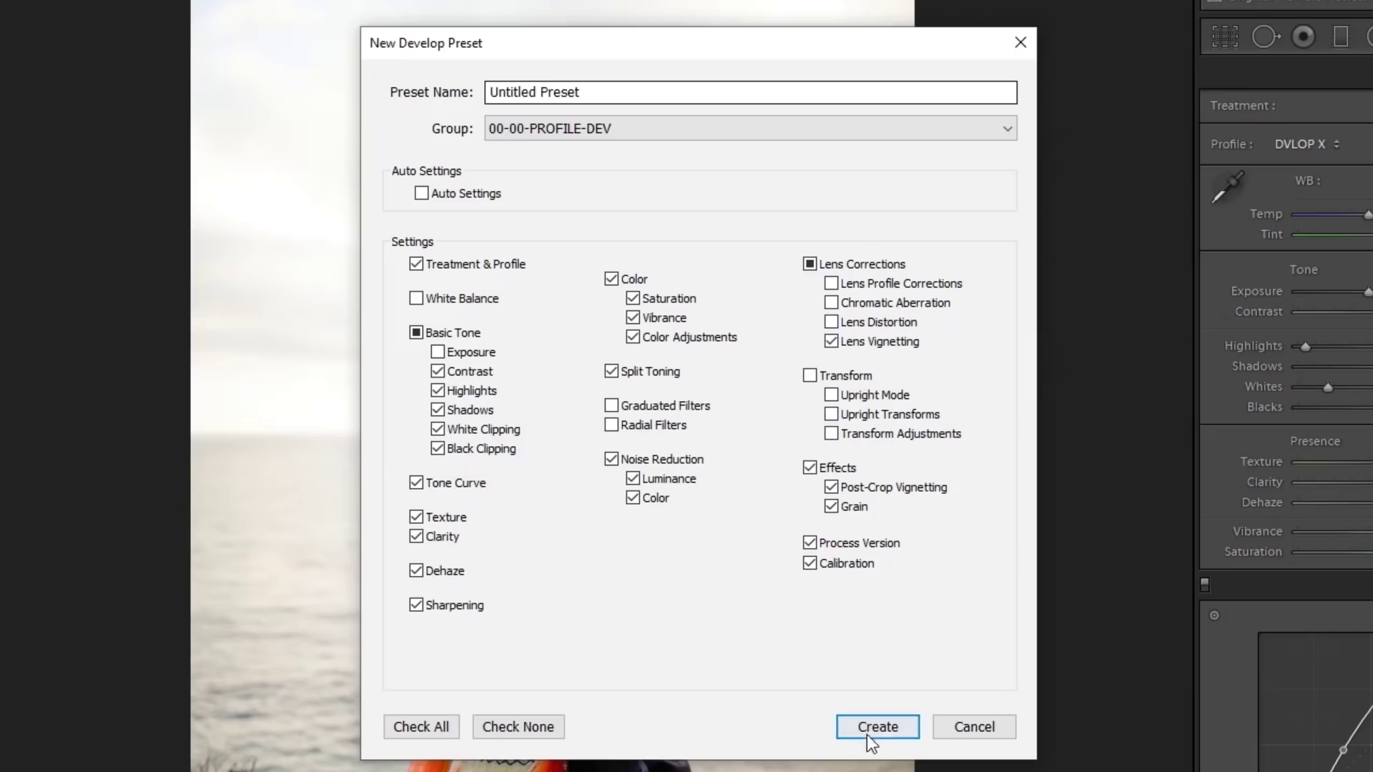
left_click(974, 728)
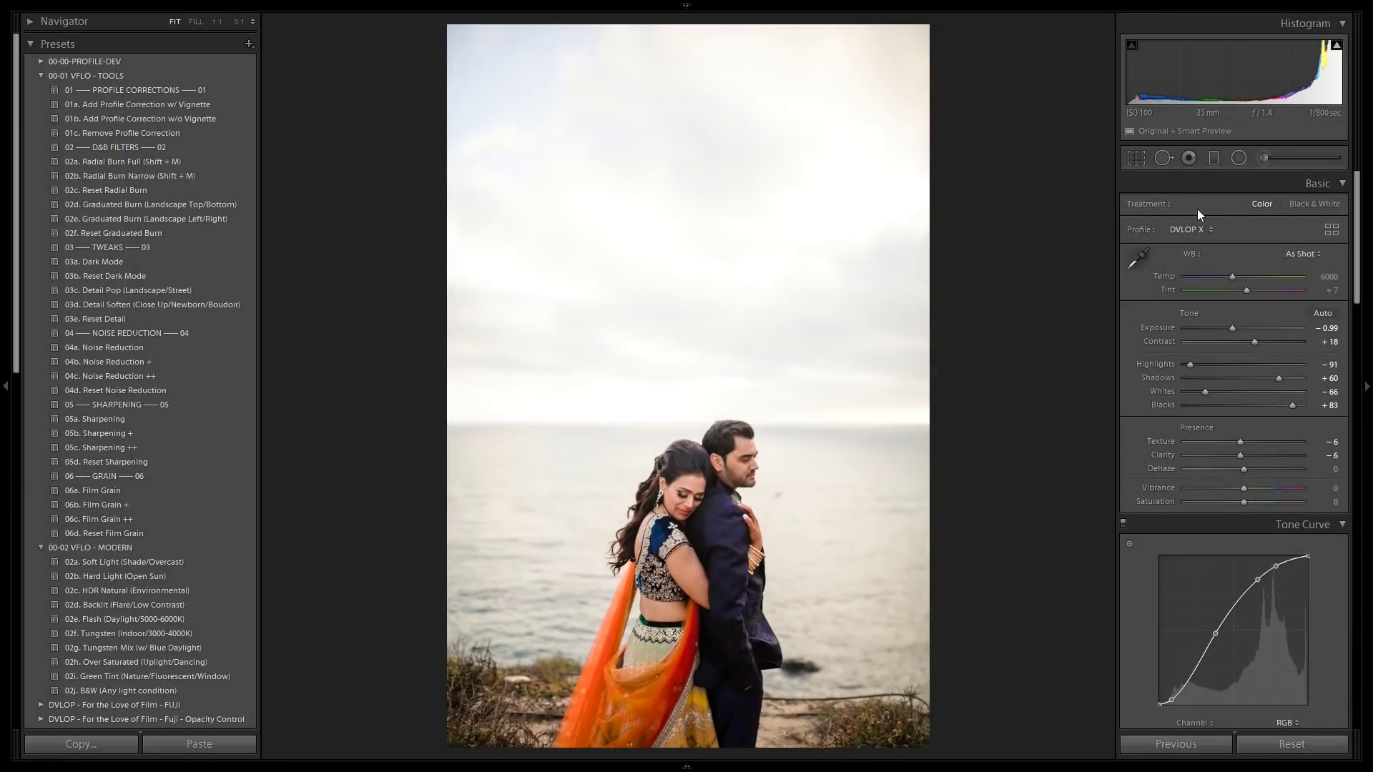
Draw a radial filter centred on the photo with the 00c - Burn (Exposure -0.5) effect and narrow it to about the photo's width
left_click(1239, 157)
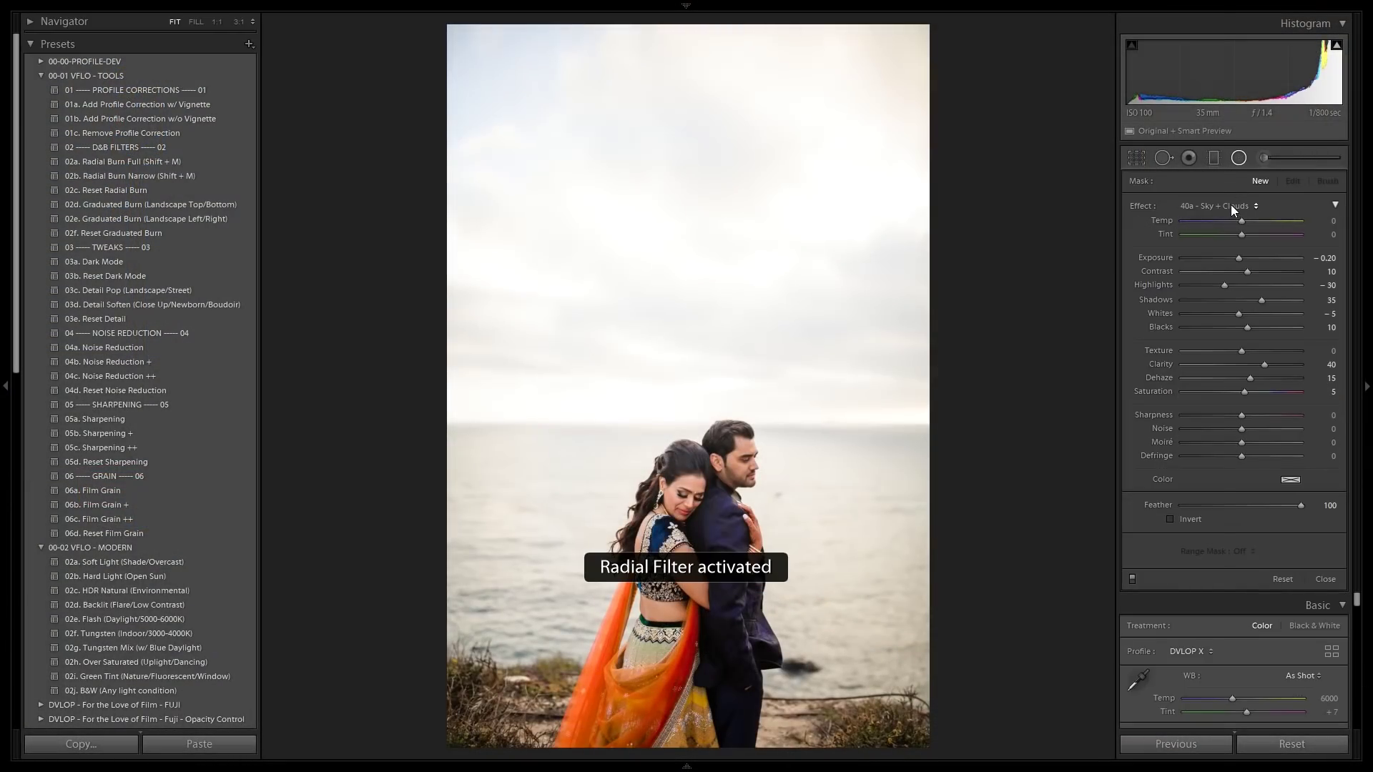
left_click(1229, 208)
left_click(1121, 342)
left_click(1247, 207)
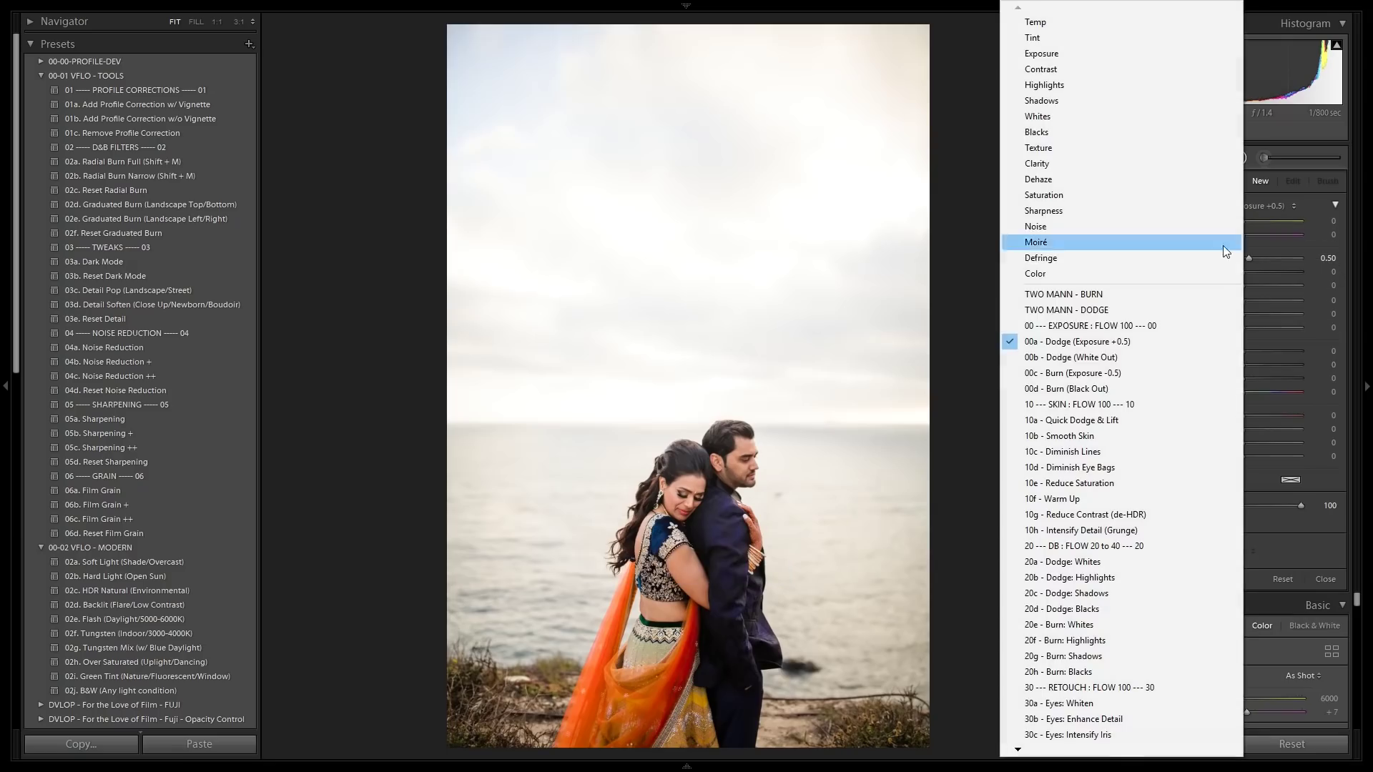
left_click(1160, 374)
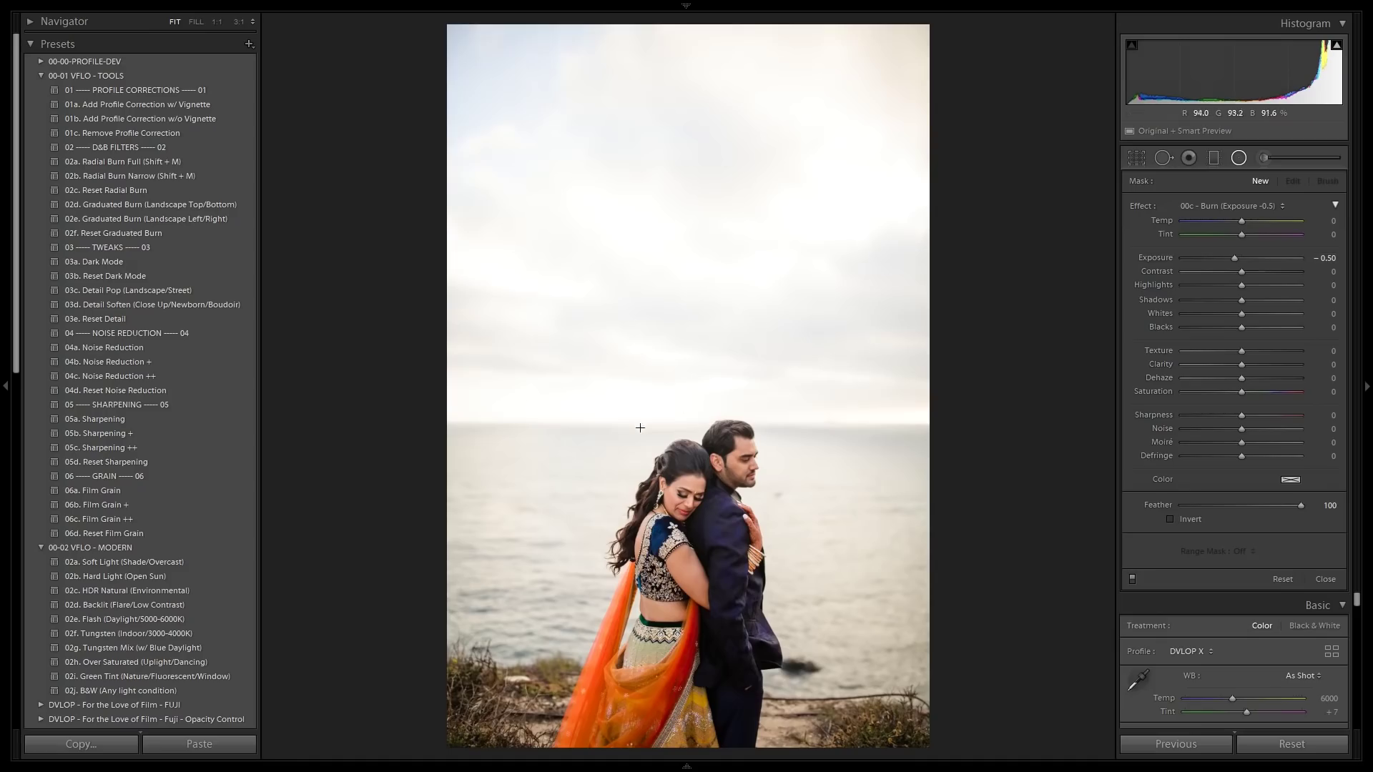
left_click_drag(685, 382, 963, 756)
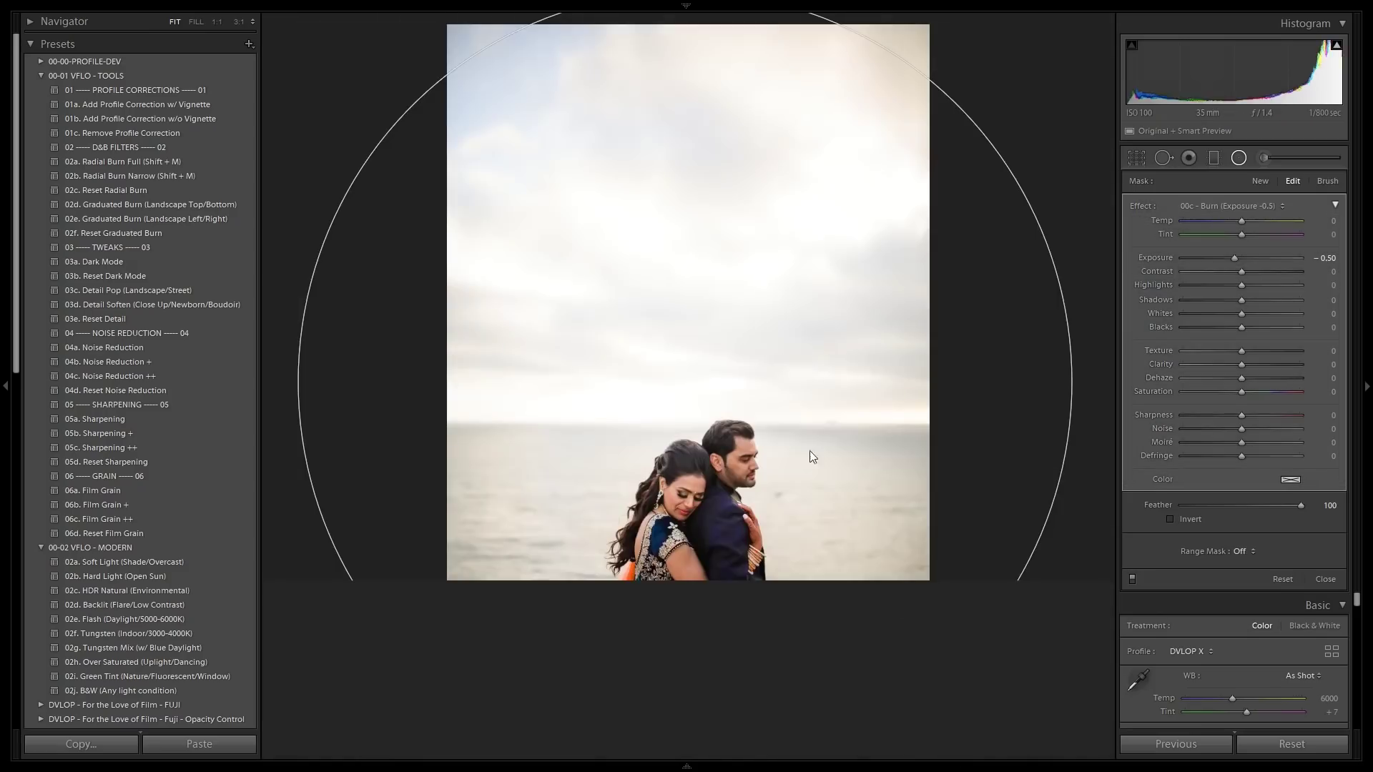
key("F6")
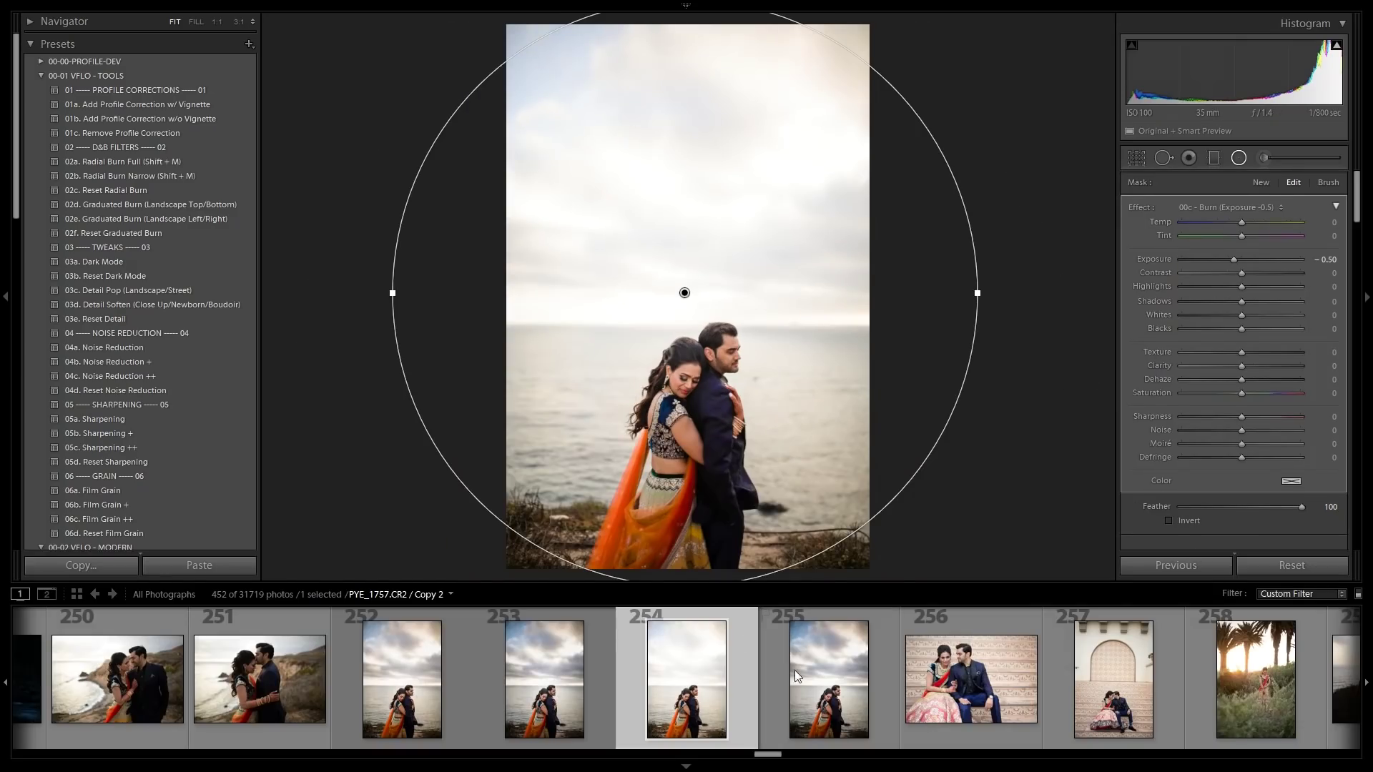
key("F6")
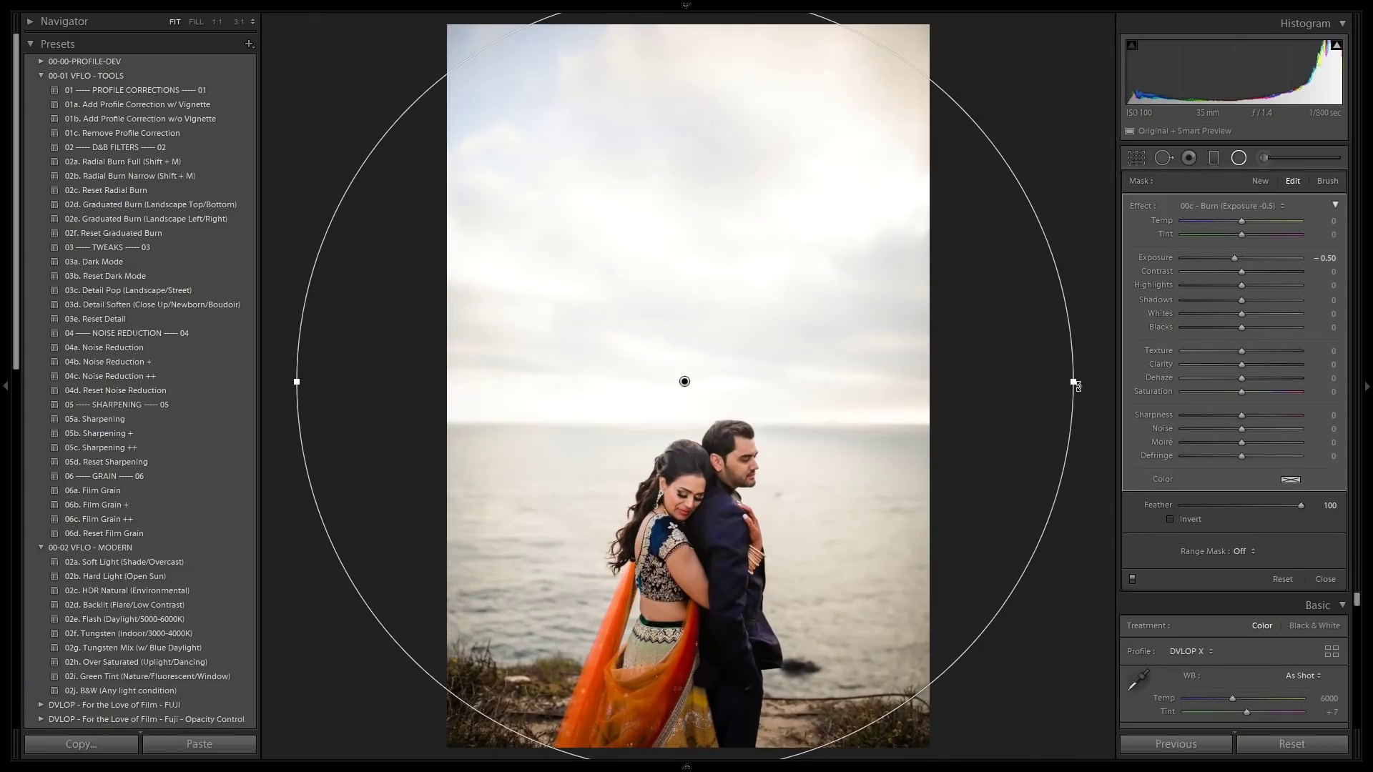
left_click_drag(1073, 382, 930, 382)
left_click_drag(686, 382, 690, 377)
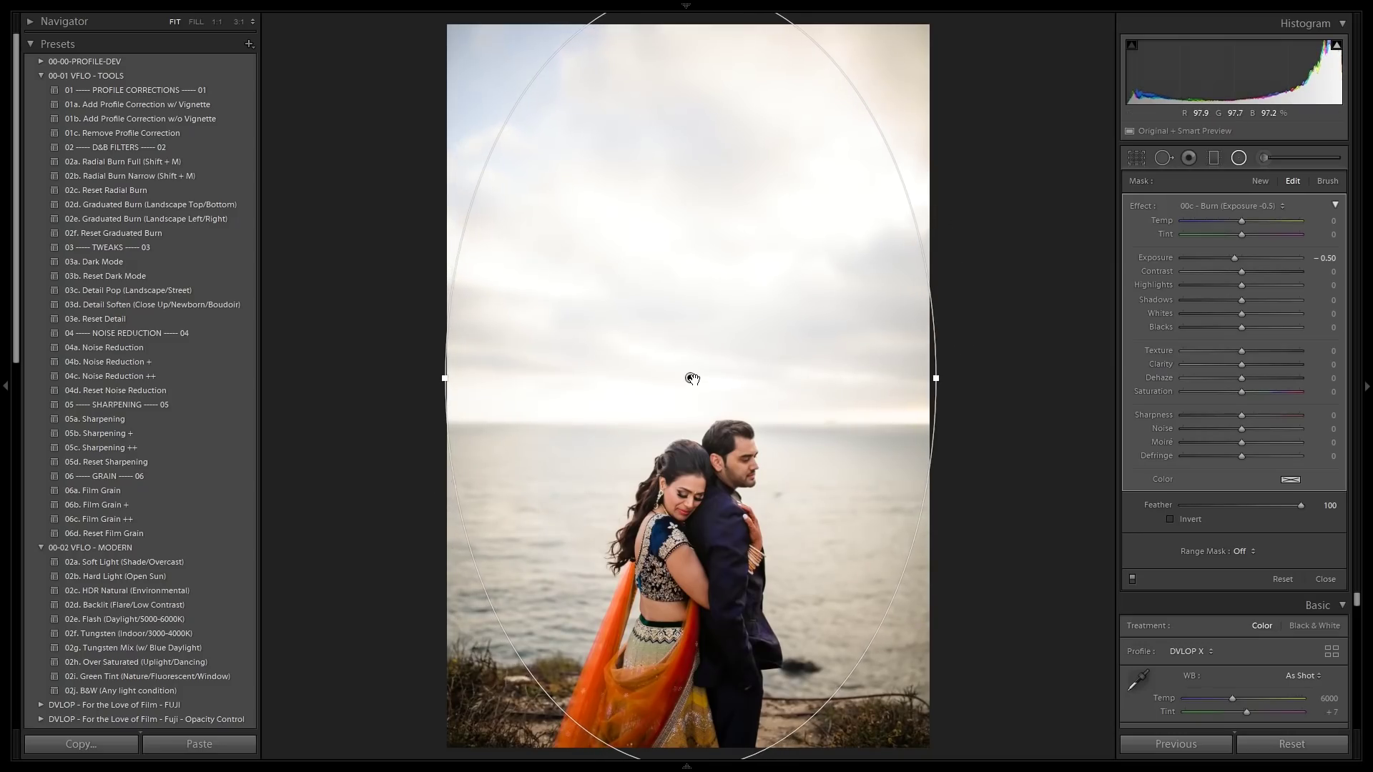
Set up a new develop preset containing only Graduated Filters and Radial Filters, and cancel its creation
left_click(249, 44)
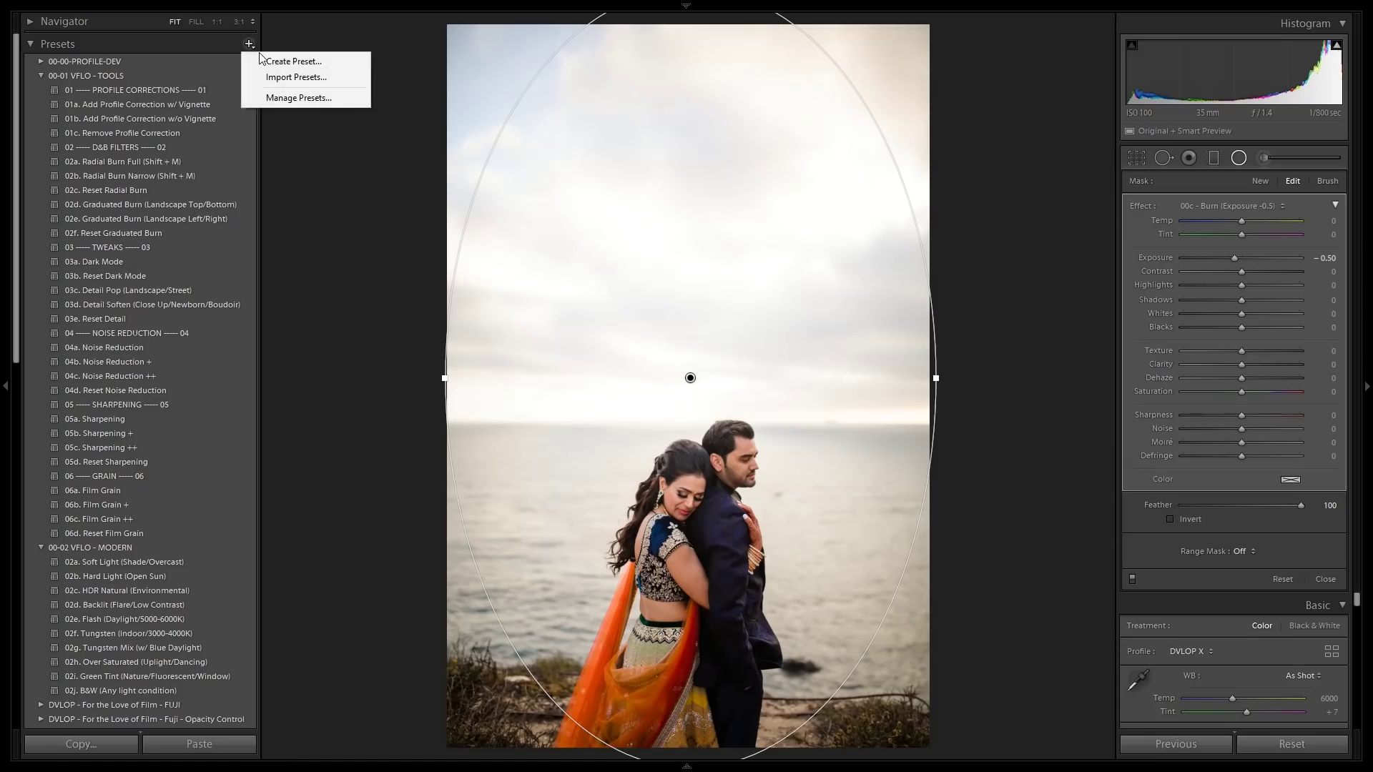
left_click(282, 59)
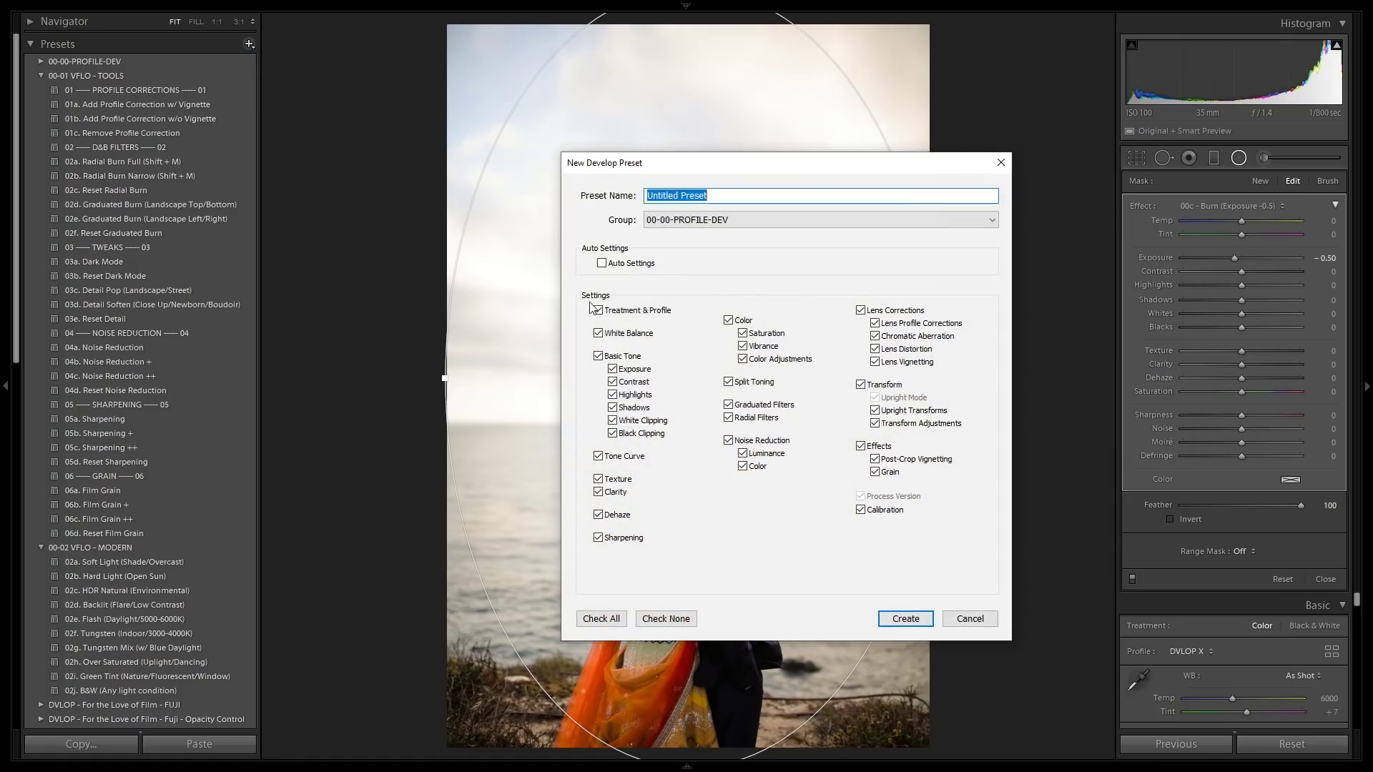
left_click(647, 617)
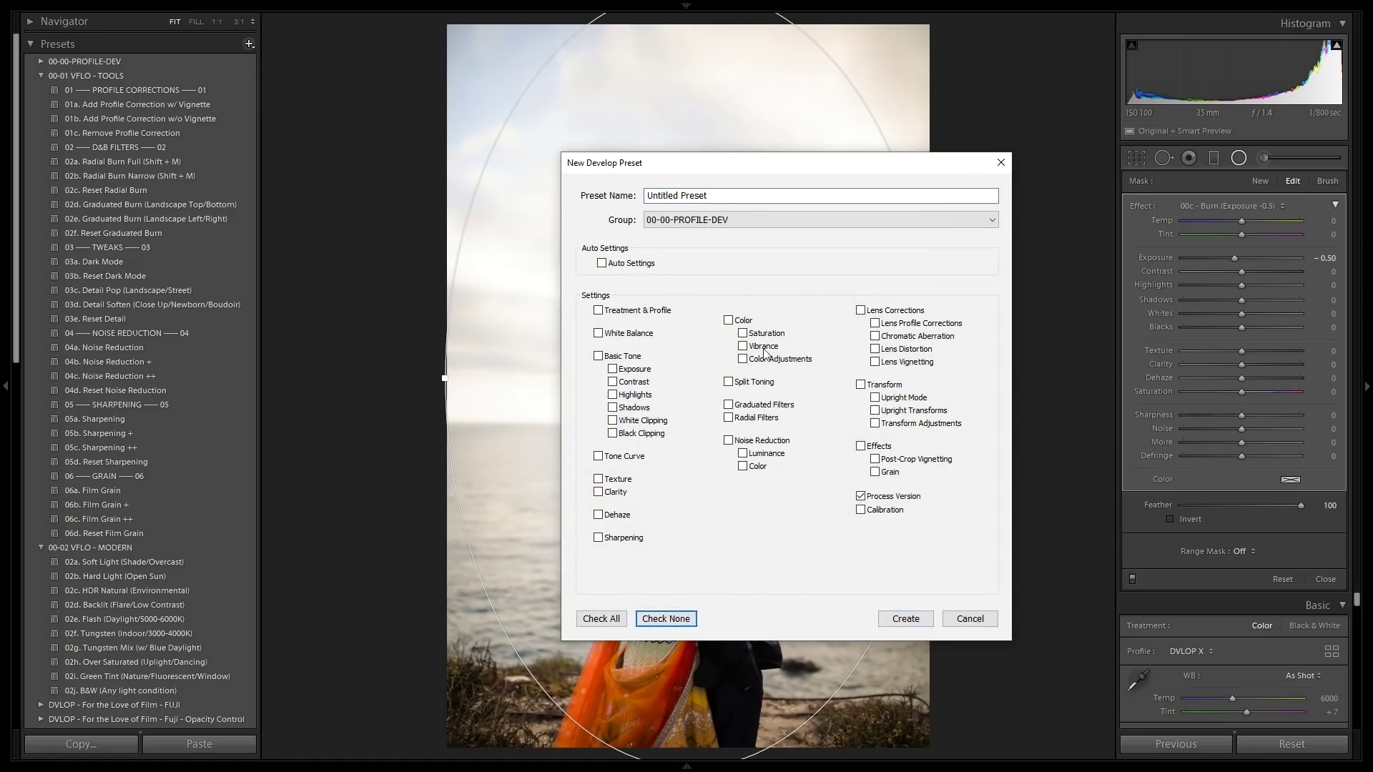
left_click(745, 421)
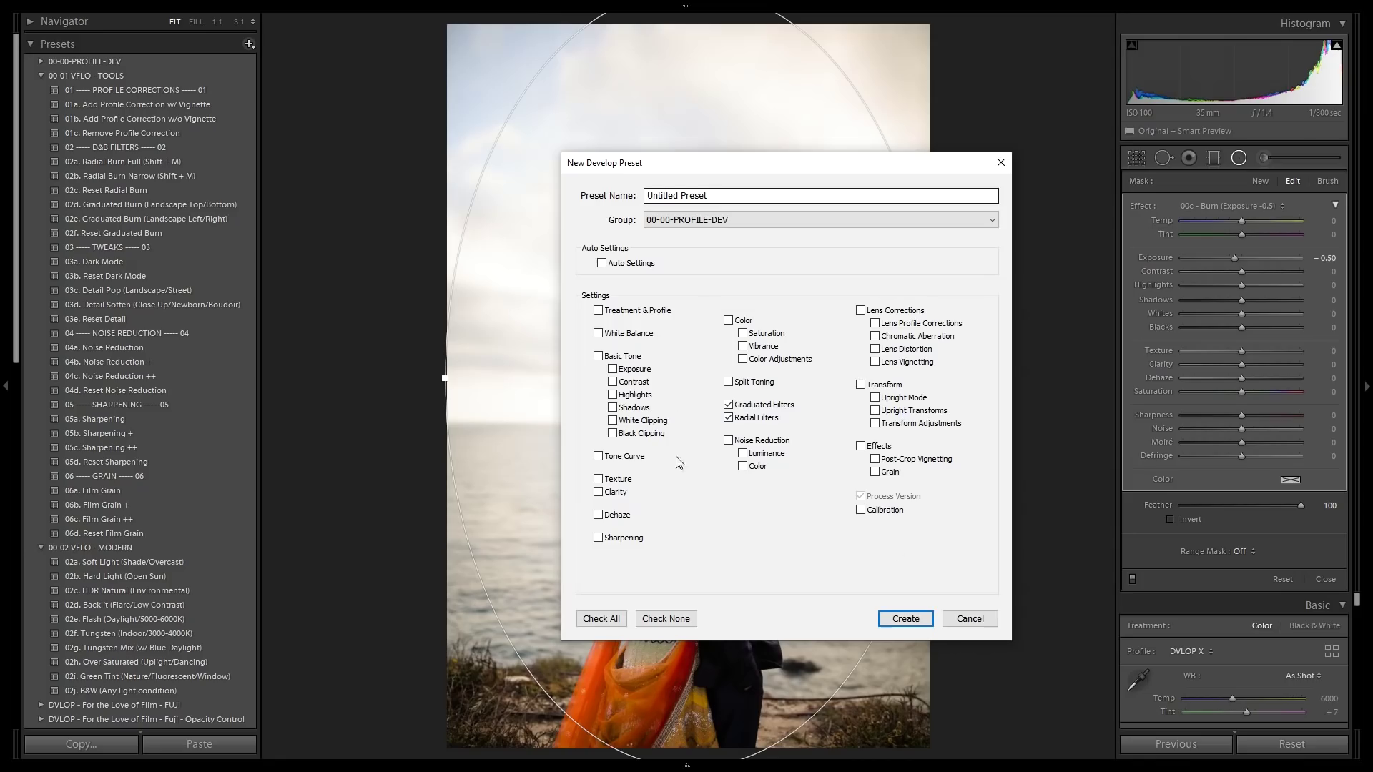
left_click(969, 620)
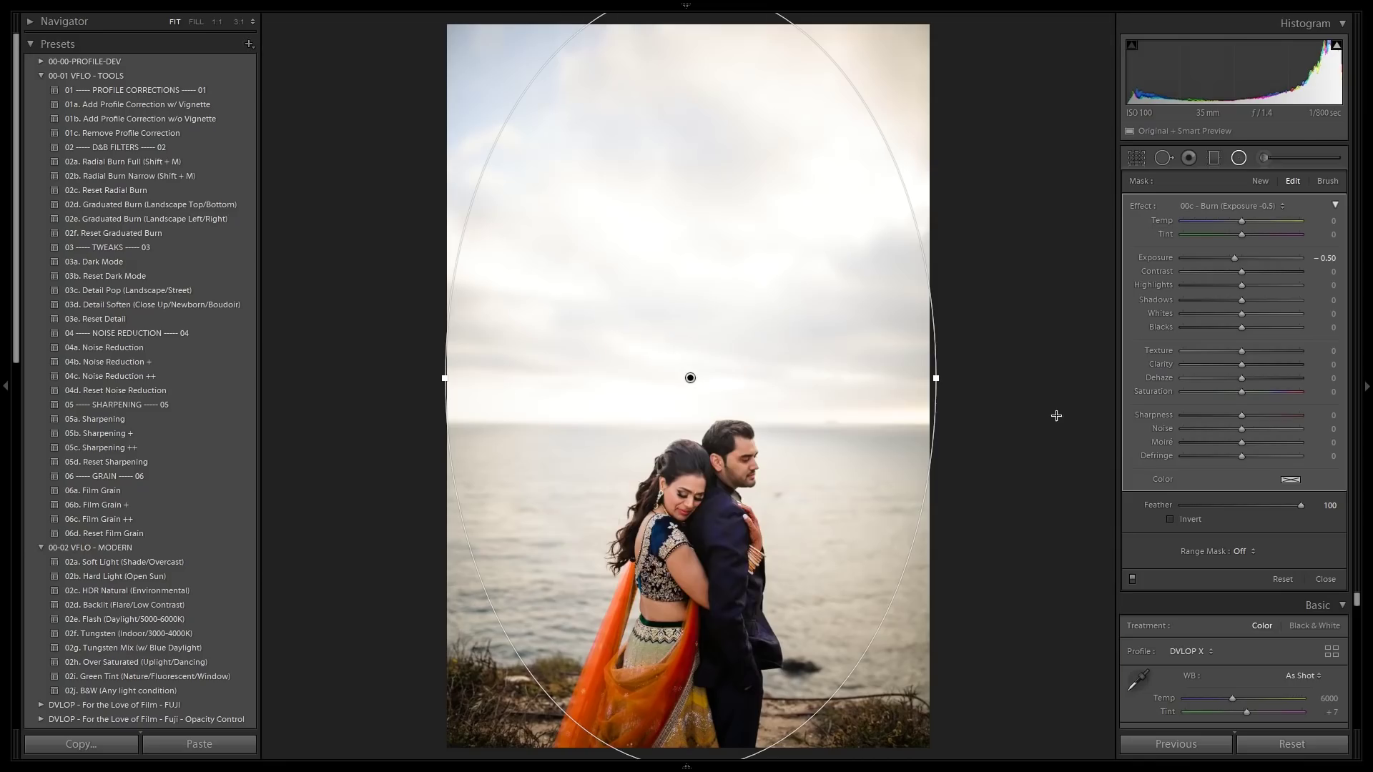
Delete the radial burn filter, draw a replacement across the photo, and delete that one too
key("Delete")
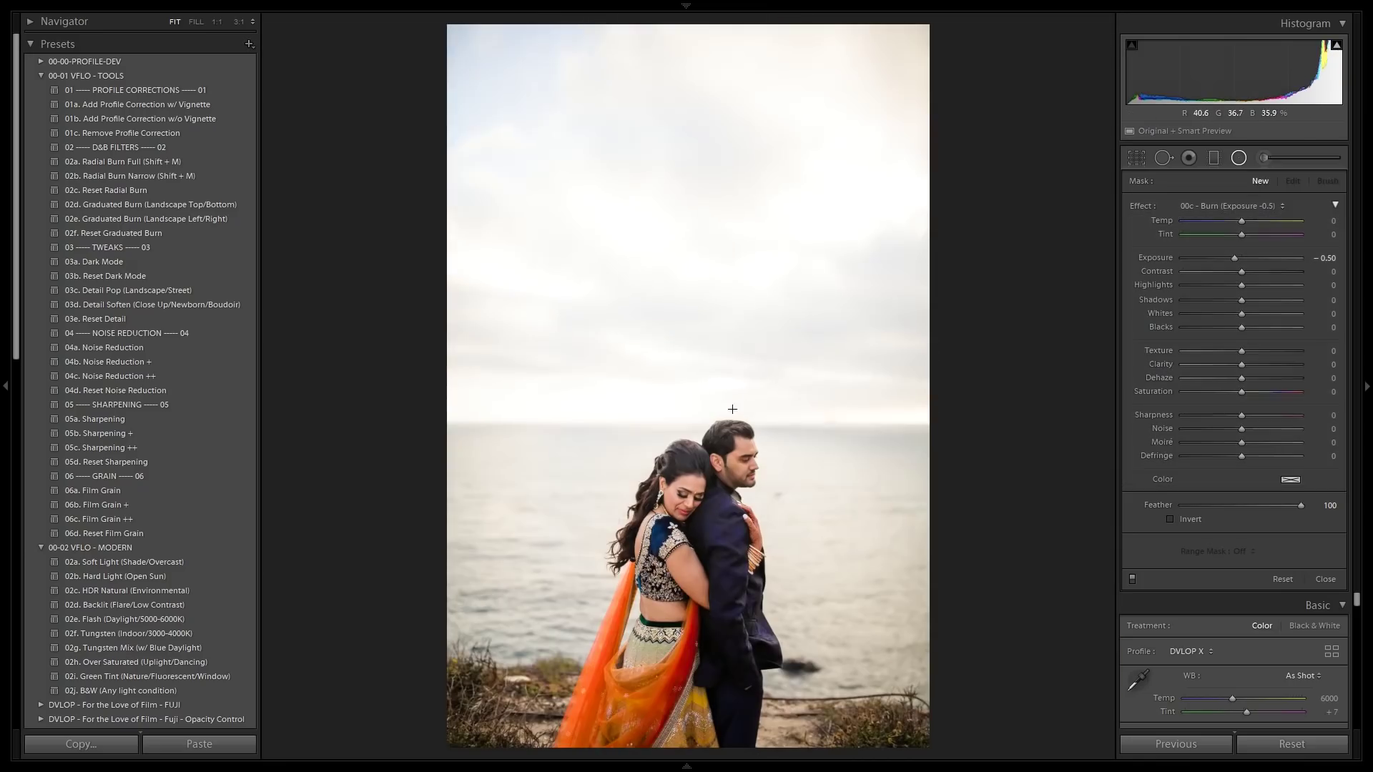
left_click_drag(684, 399, 930, 769)
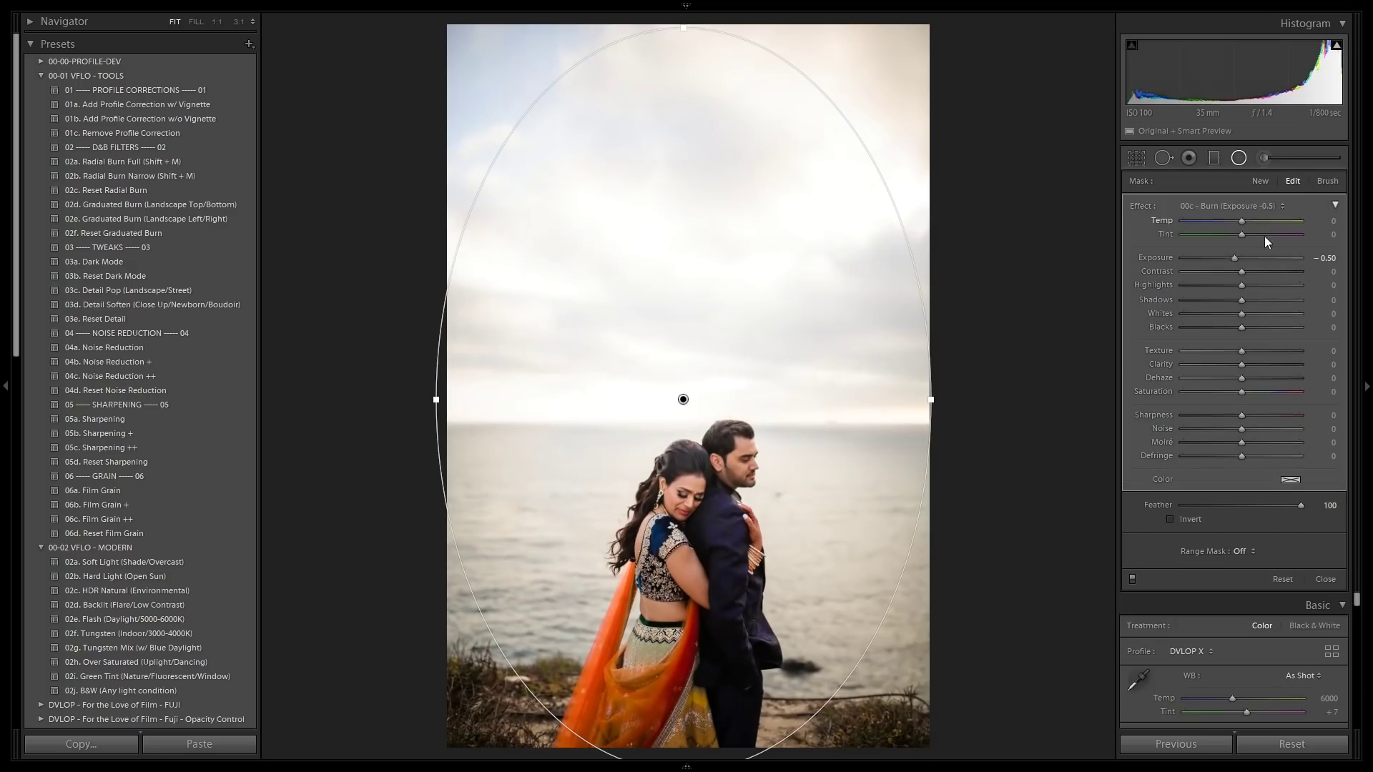
key("Delete")
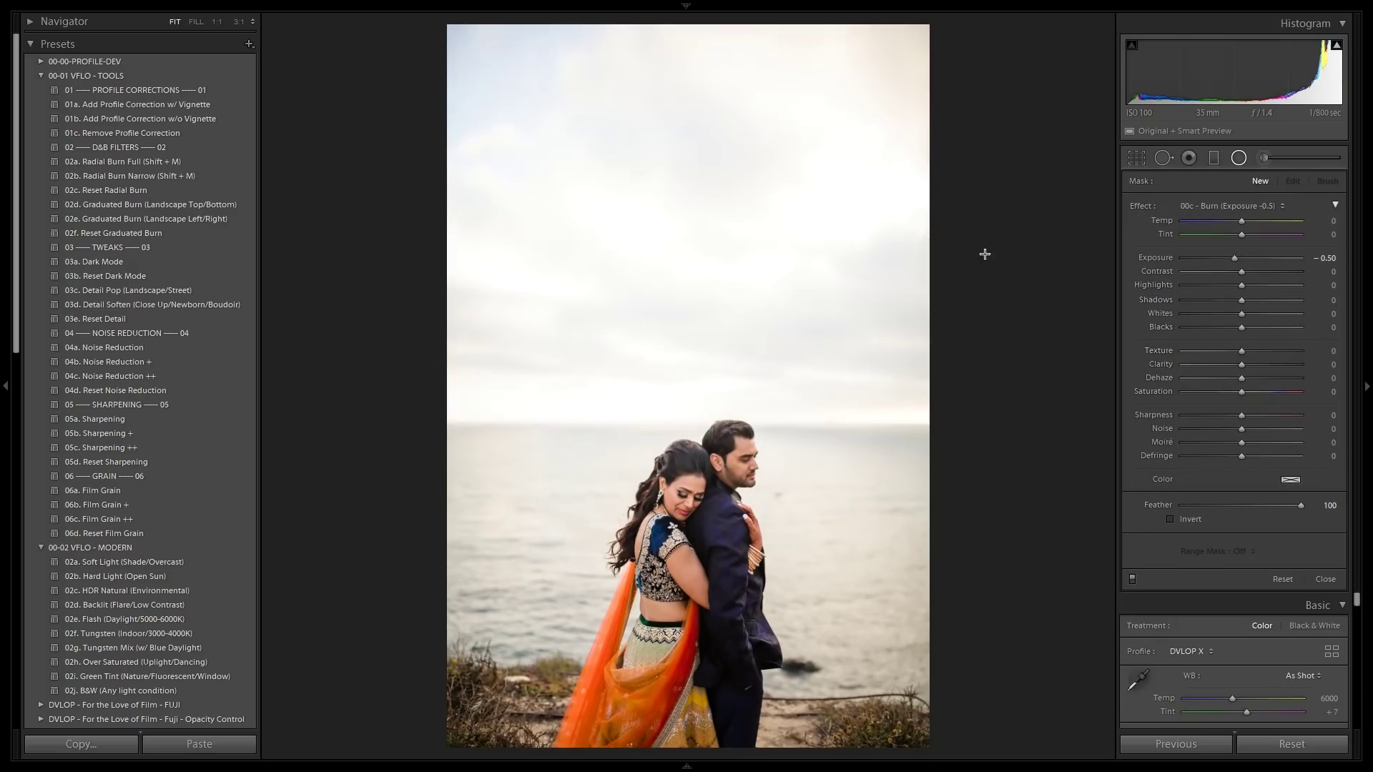
Apply the 02b. Radial Burn Narrow preset, move its filter onto the couple, and strengthen the burn to an exposure of -1.09
left_click(156, 174)
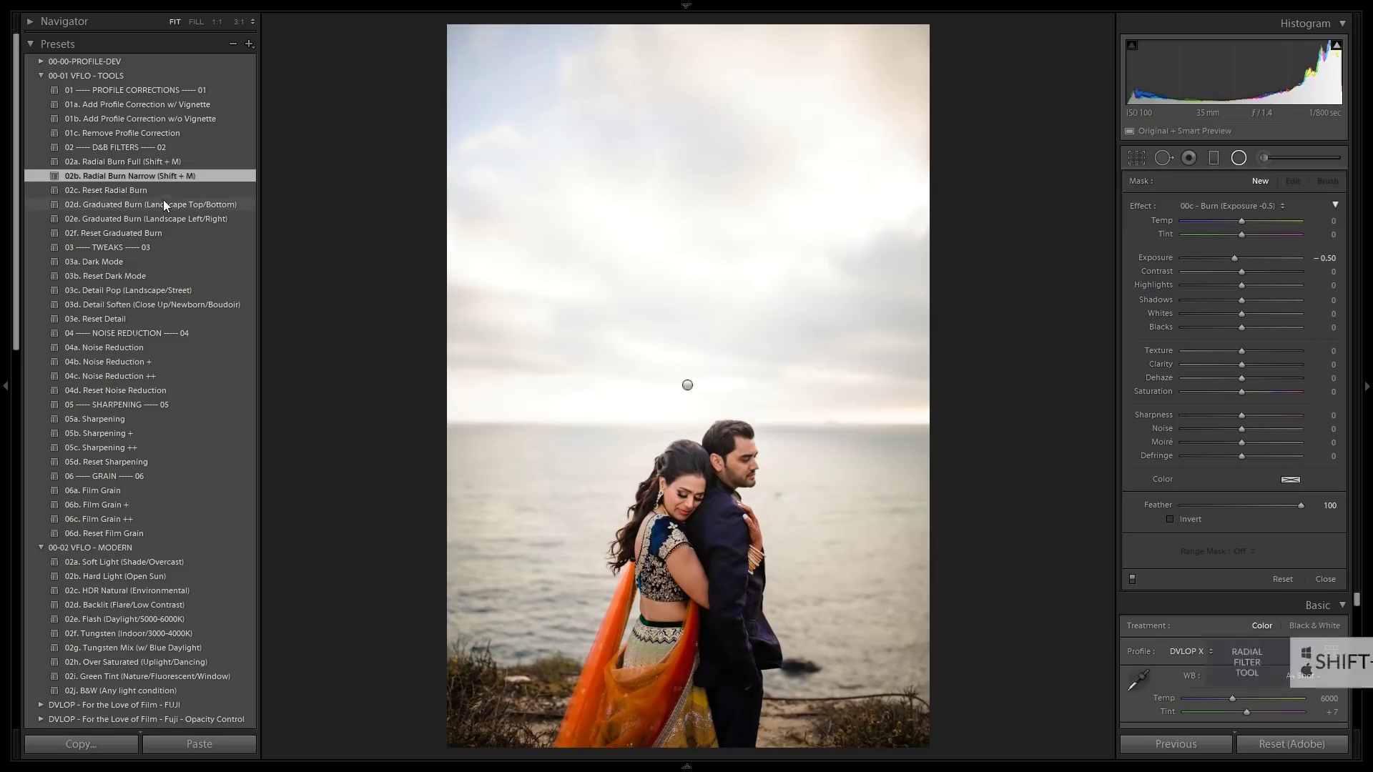
left_click(687, 385)
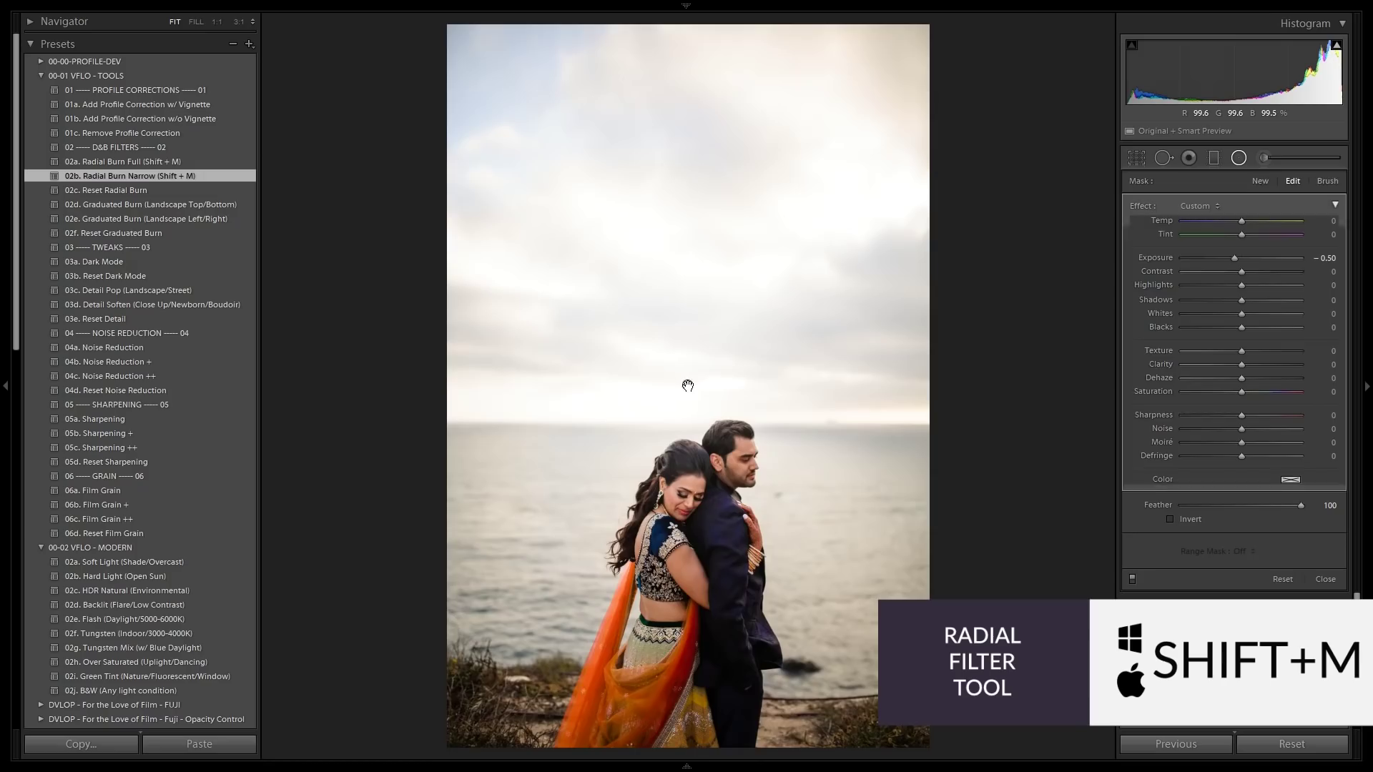
left_click_drag(686, 386, 697, 487)
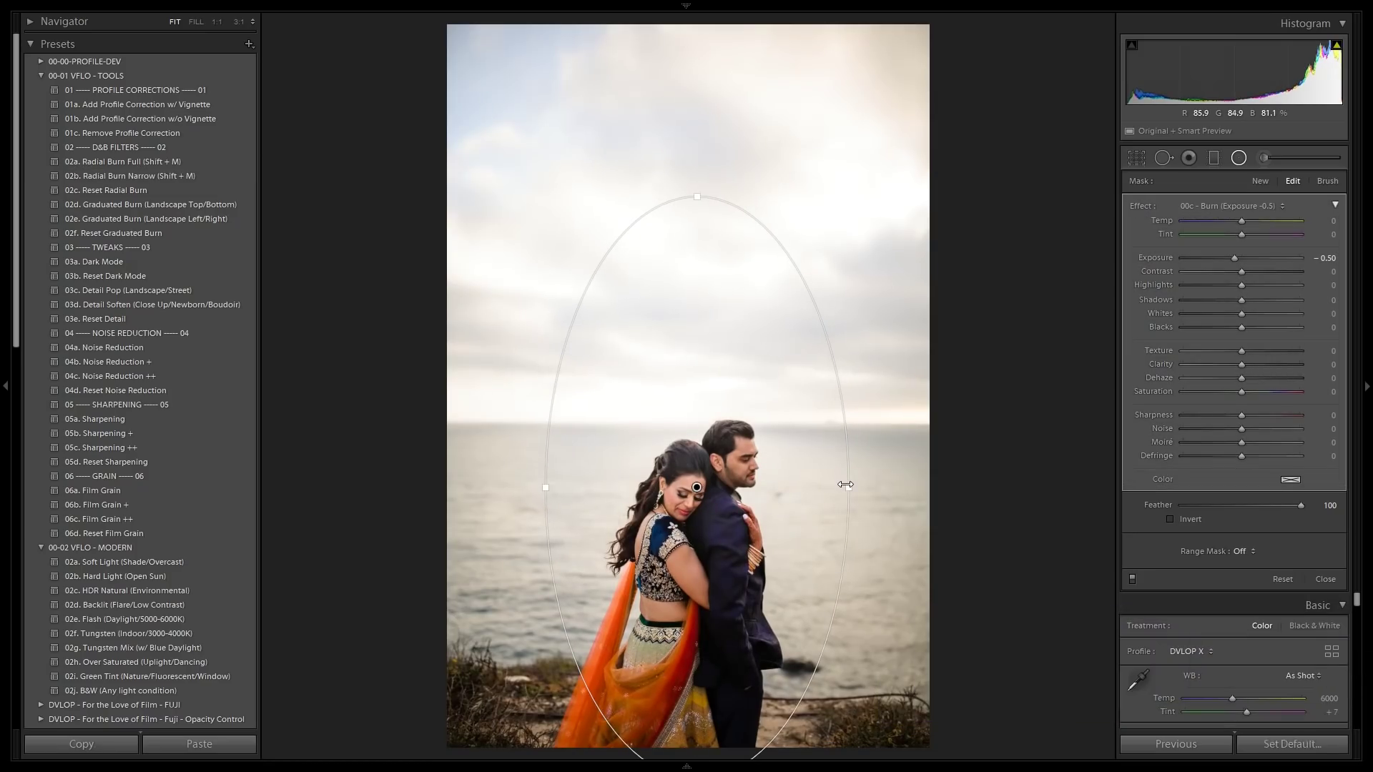
key("alt")
left_click_drag(696, 487, 665, 484)
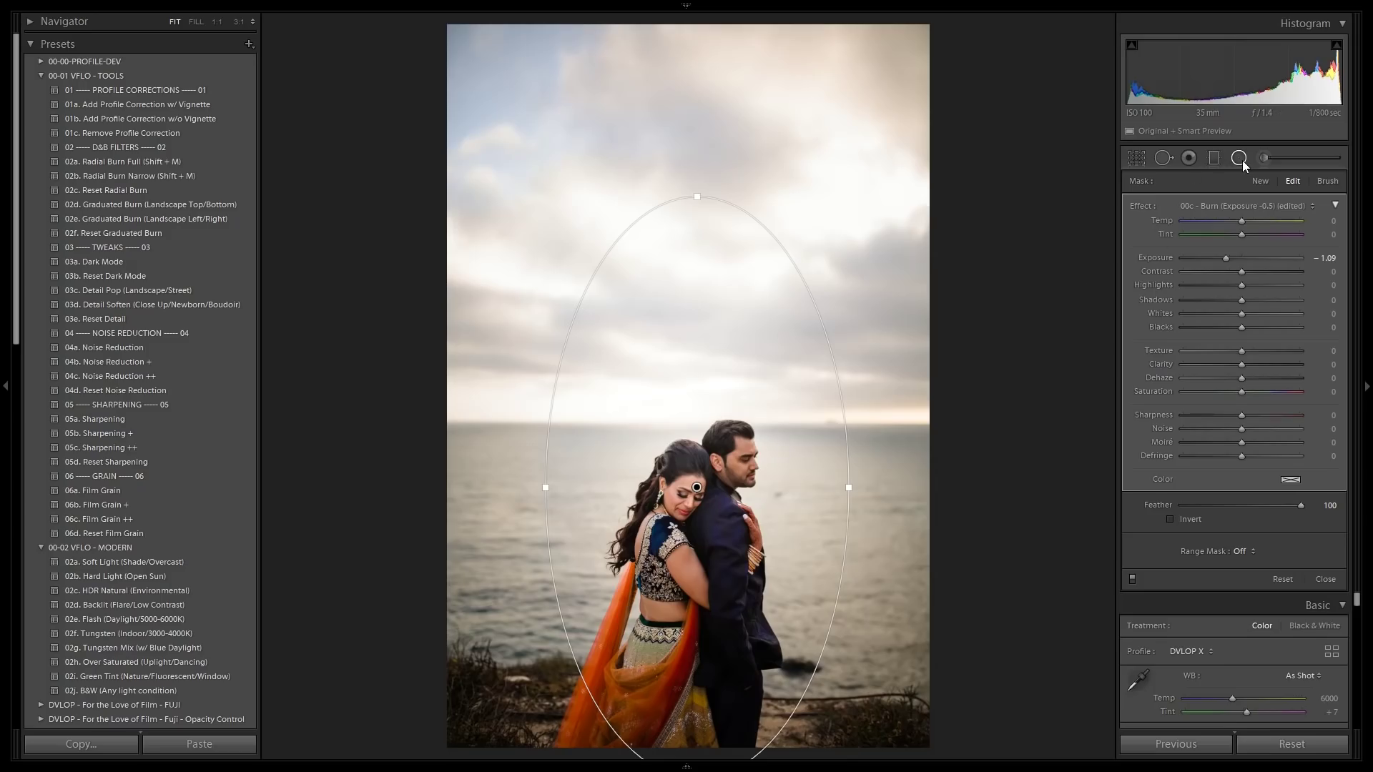
Set the photo's global temperature to 5600, contrast to +33 and exposure to -0.89
key("d")
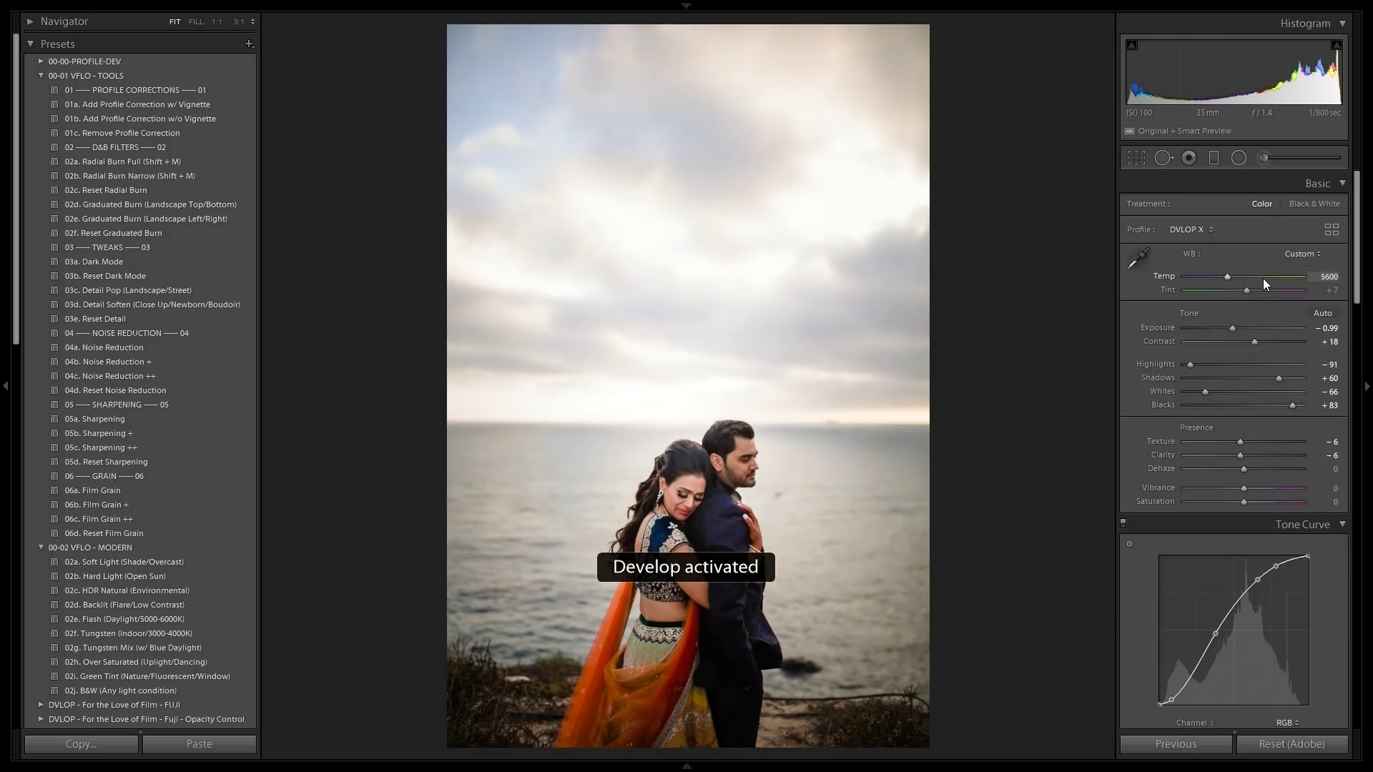
left_click_drag(1257, 341, 1271, 337)
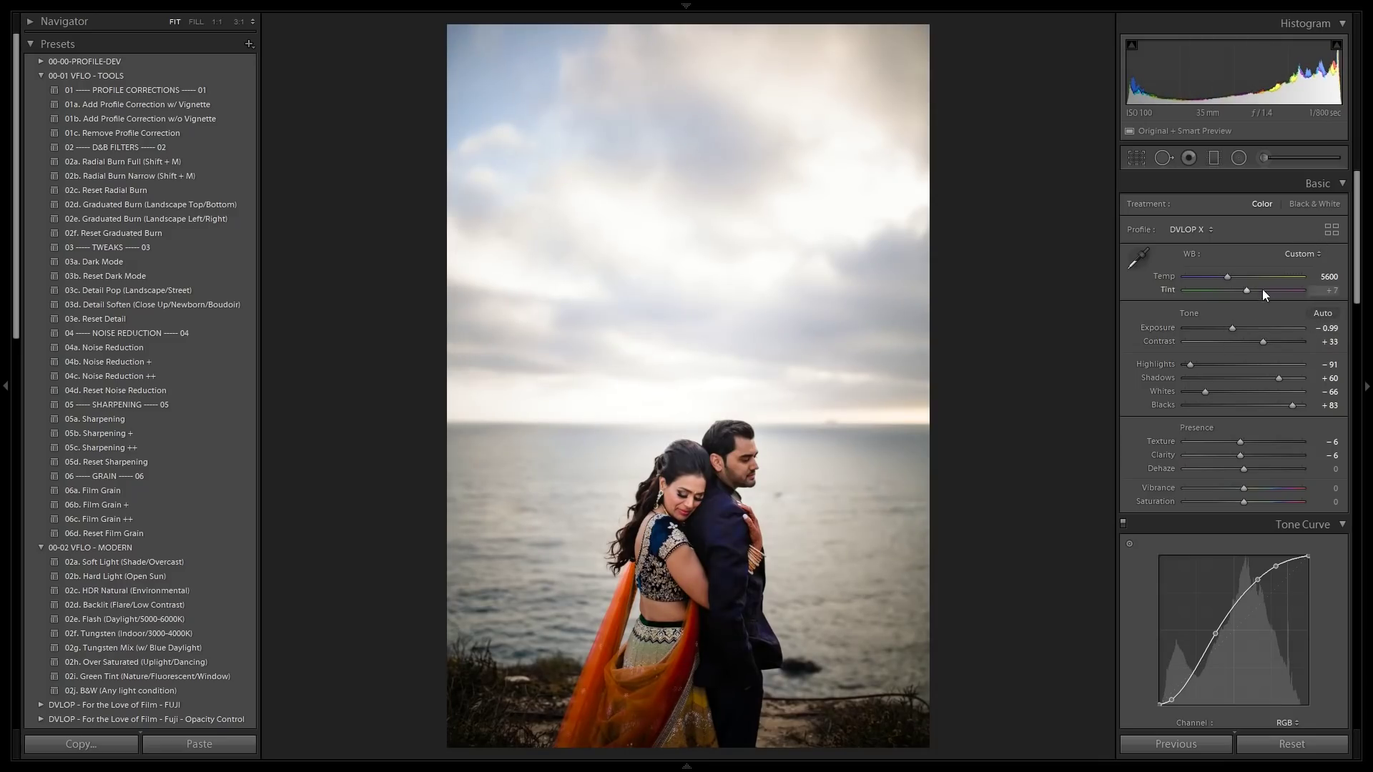
scroll(1262, 325, "up", 2)
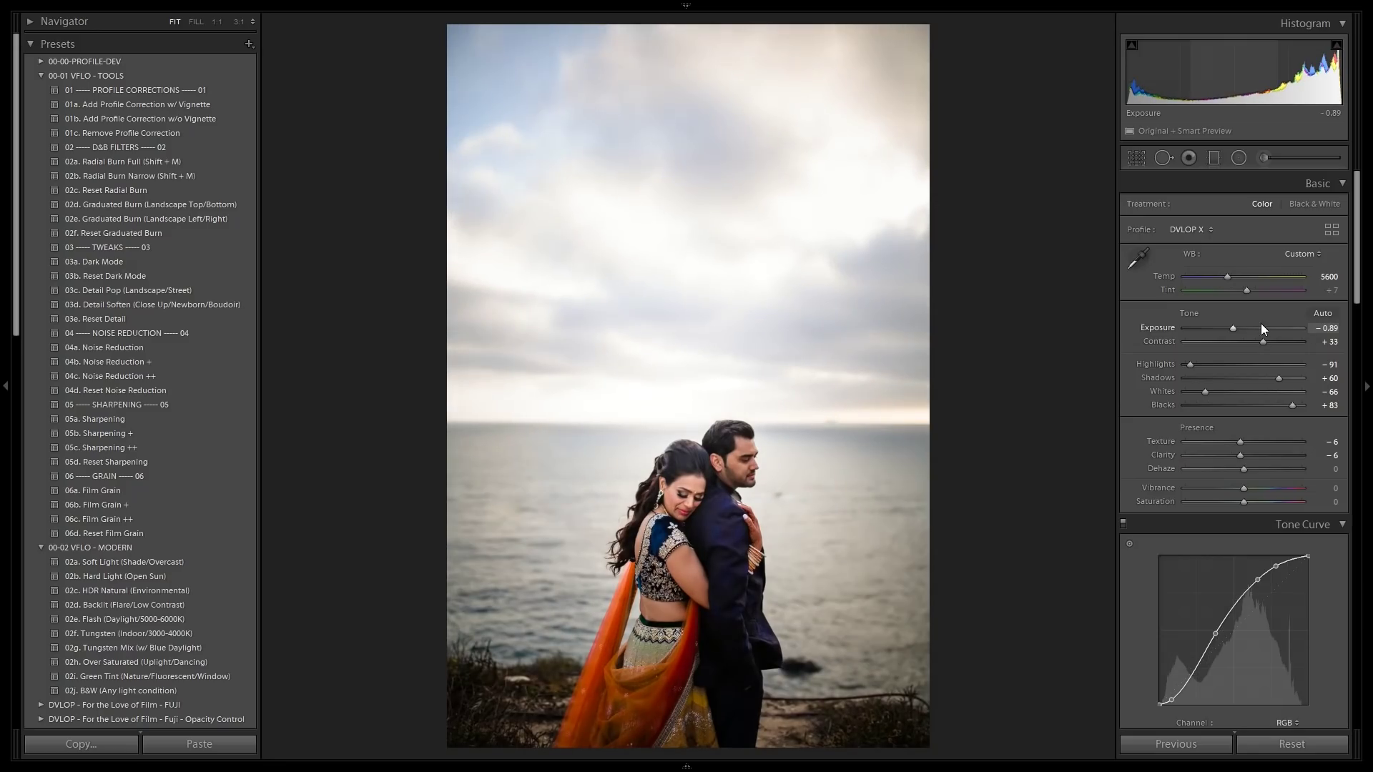
Brush the 40a - Sky + Clouds effect over the sky and adjust its overall strength to an exposure of -0.19 and clarity of 38
left_click(1270, 157)
left_click(1187, 205)
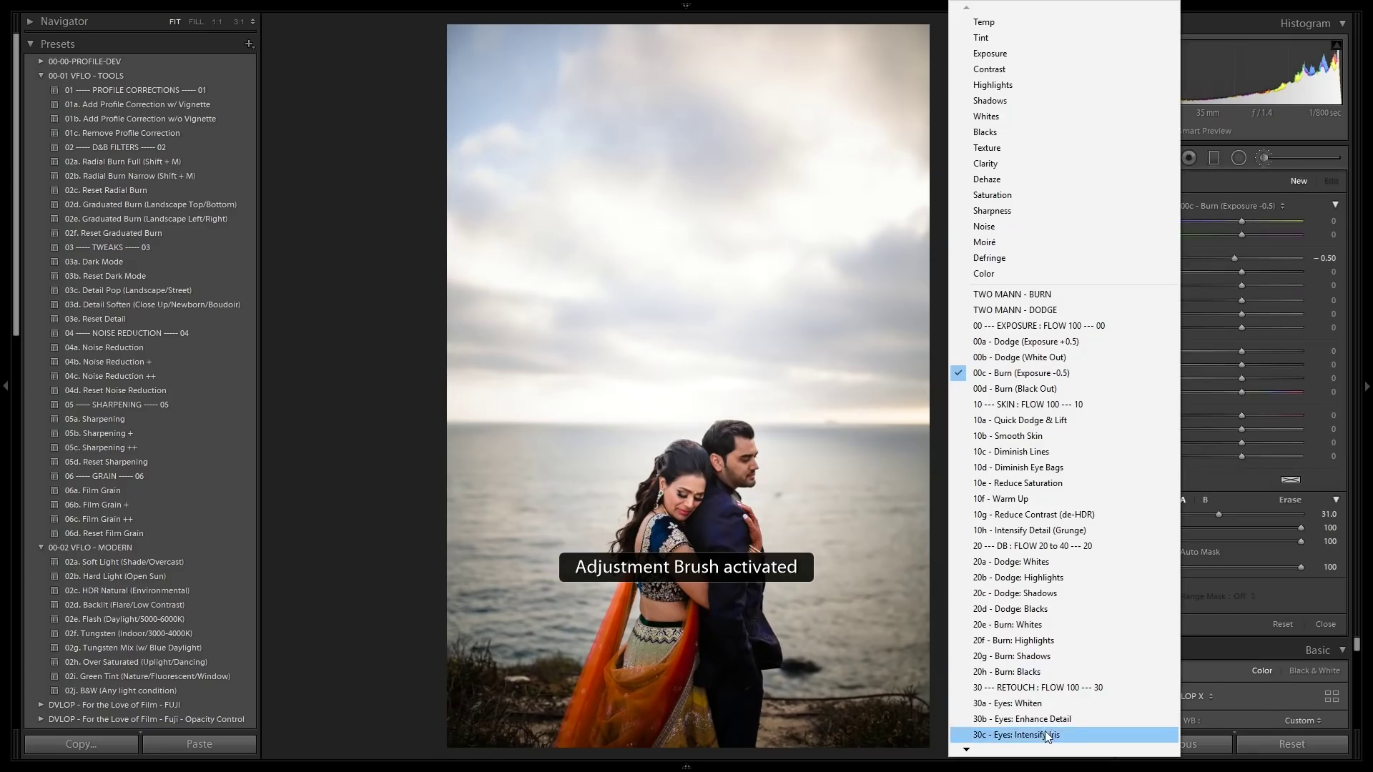
scroll(1016, 756, "down", 5)
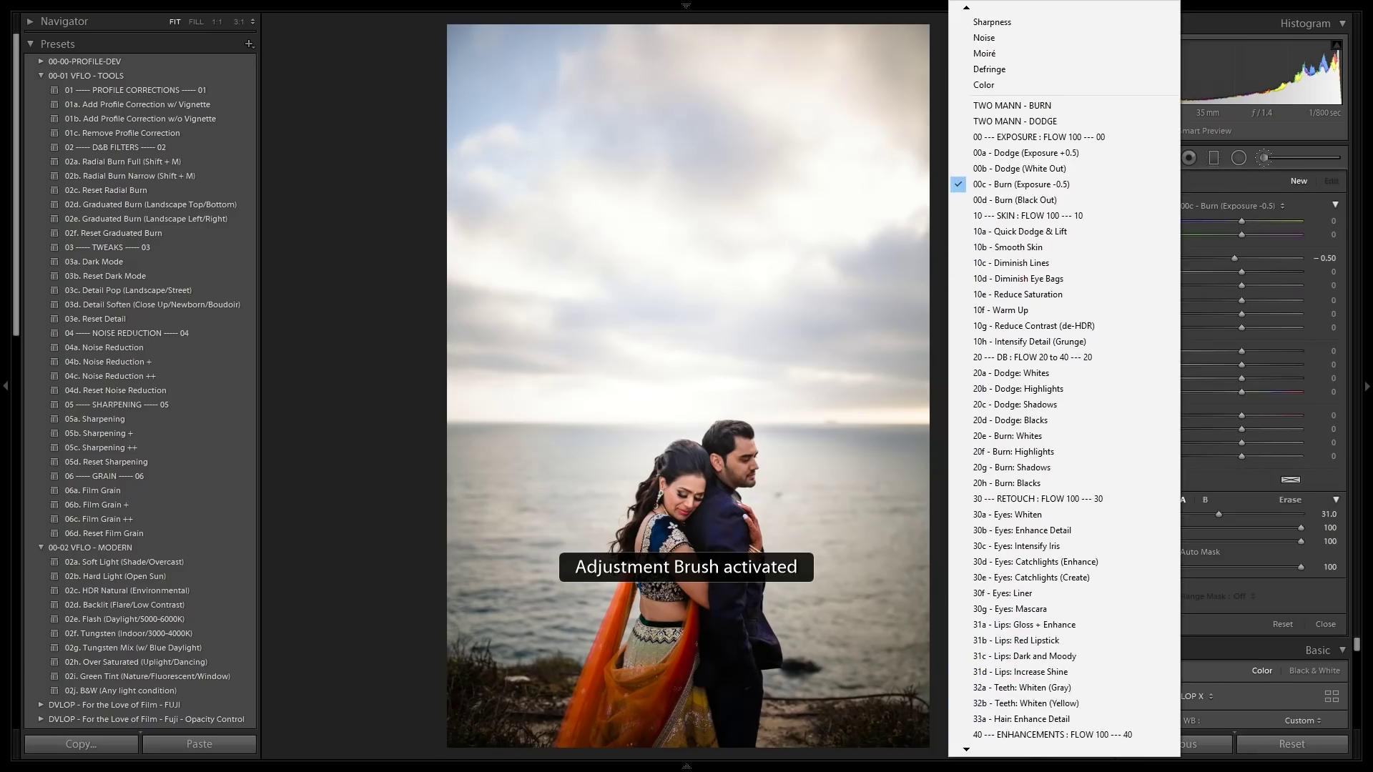
scroll(1027, 766, "down", 6)
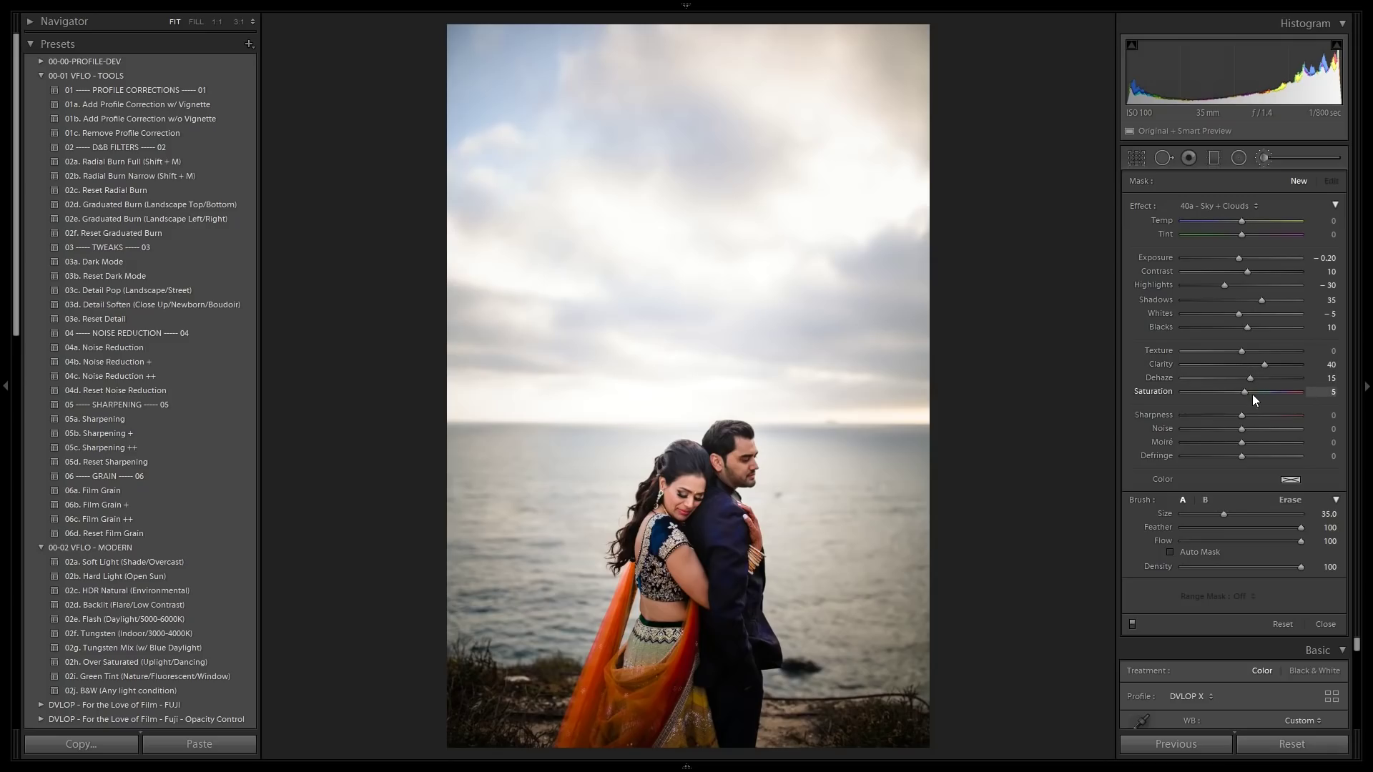
mouse_move(458, 85)
left_mouse_down()
mouse_move(1042, 63)
mouse_move(351, 138)
mouse_move(504, 157)
mouse_move(917, 144)
mouse_move(1008, 165)
mouse_move(1012, 221)
mouse_move(374, 239)
left_mouse_up()
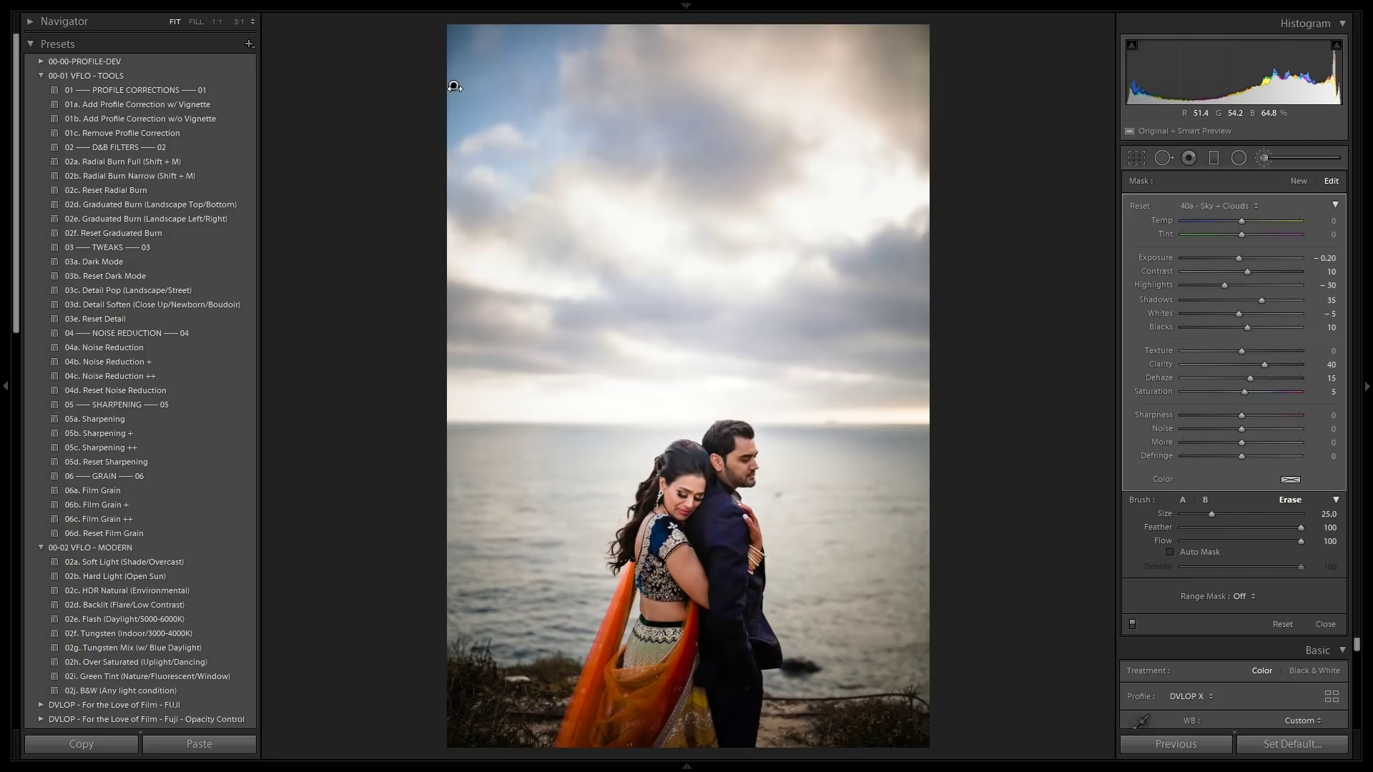
left_click_drag(489, 97, 558, 114)
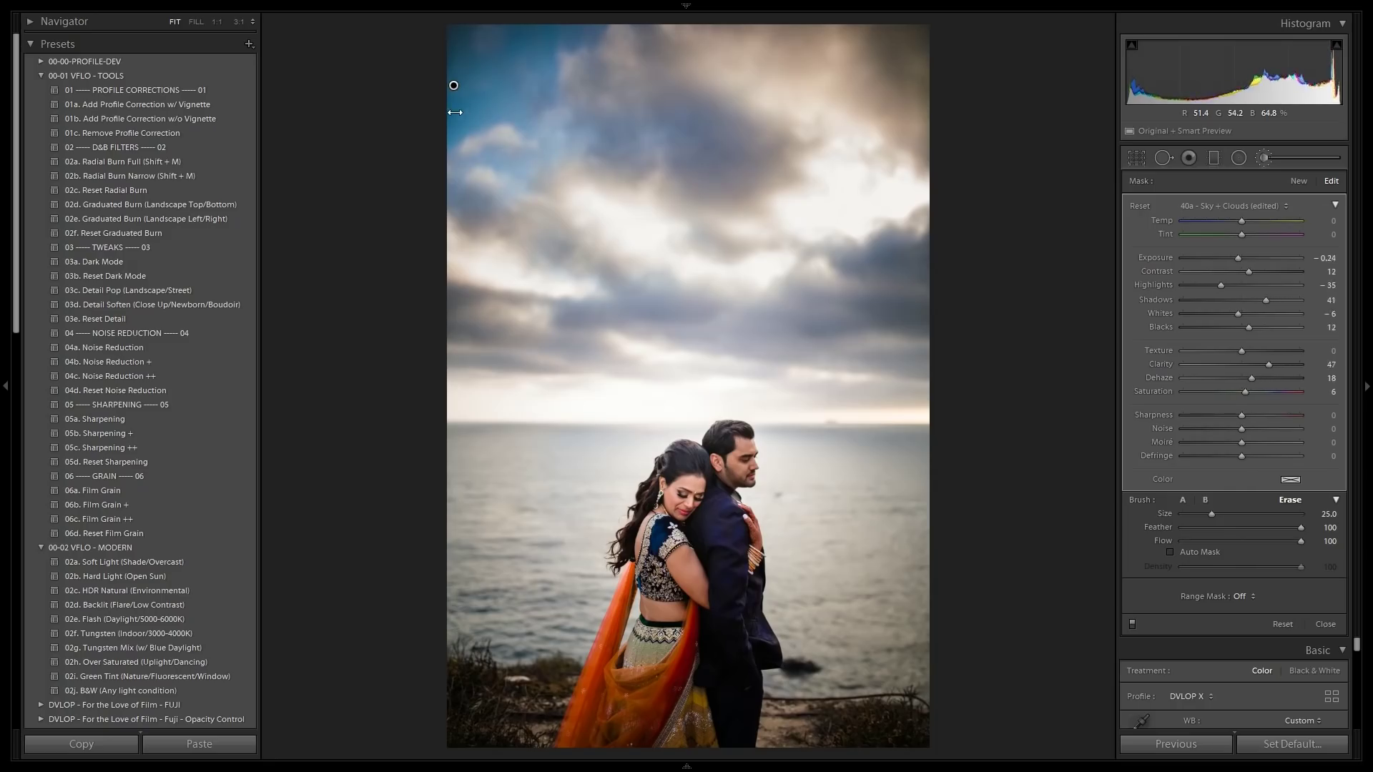
mouse_move(460, 124)
left_mouse_down()
mouse_move(519, 138)
mouse_move(428, 145)
left_mouse_up()
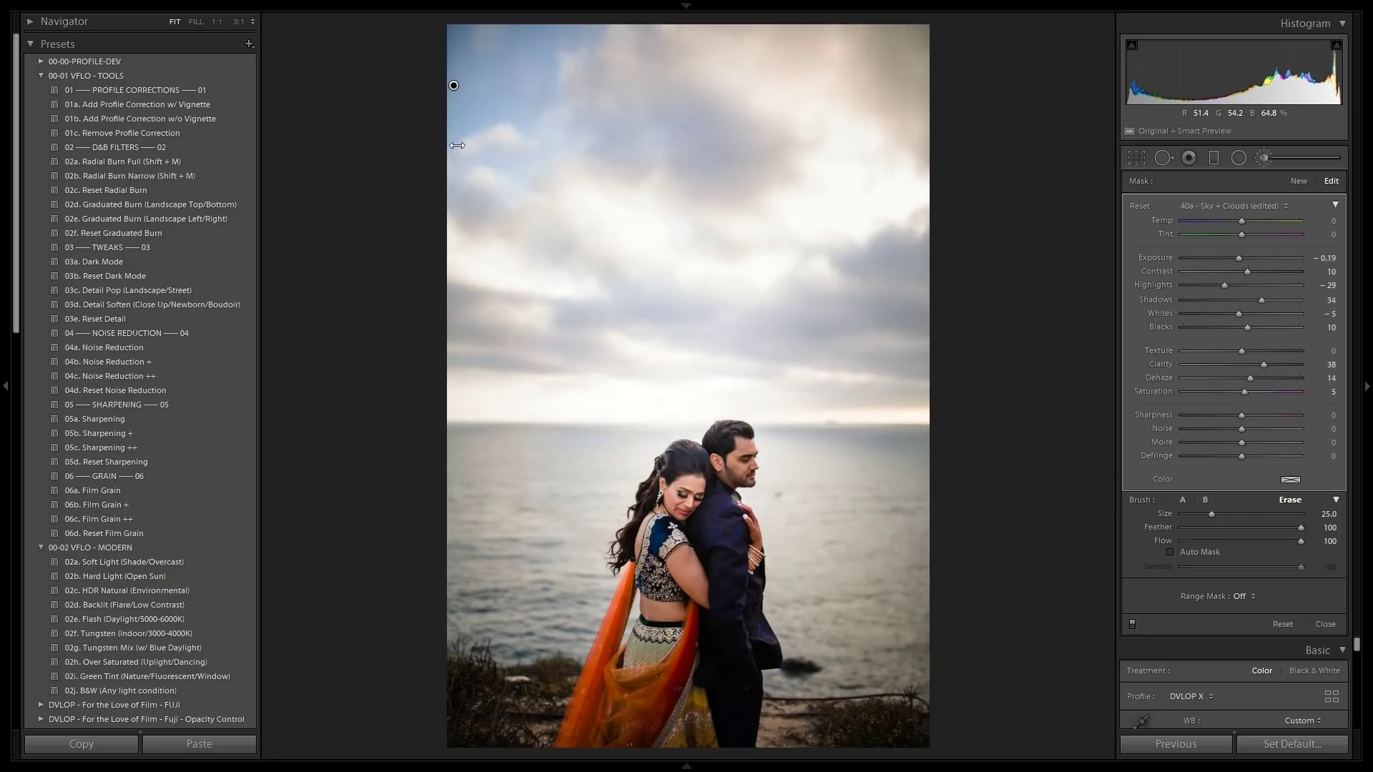
Try strengthening the sky brush adjustment to an exposure of -0.50 and clarity of 100, and ease it back to a subtle level
mouse_move(482, 147)
left_mouse_down()
mouse_move(513, 182)
mouse_move(1145, 140)
left_mouse_up()
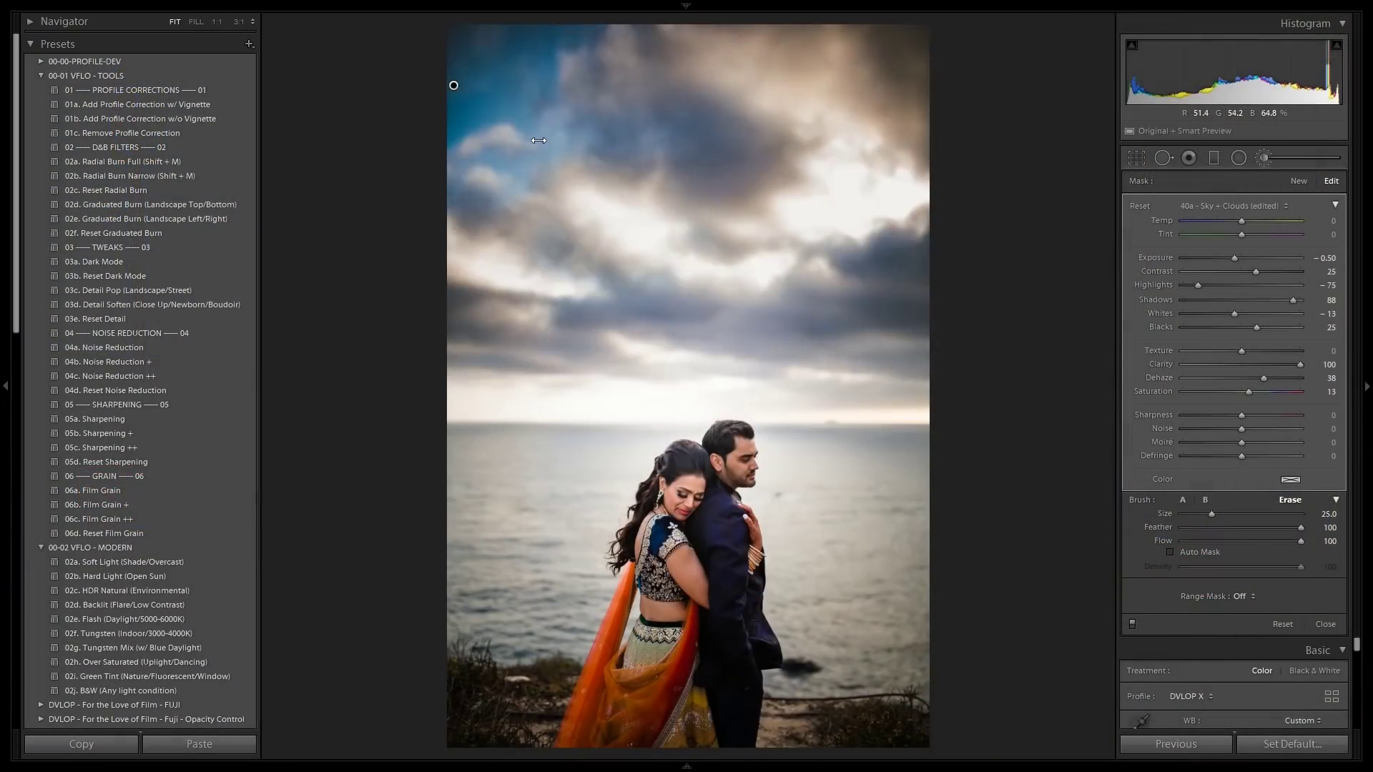
left_click_drag(454, 85, 372, 97)
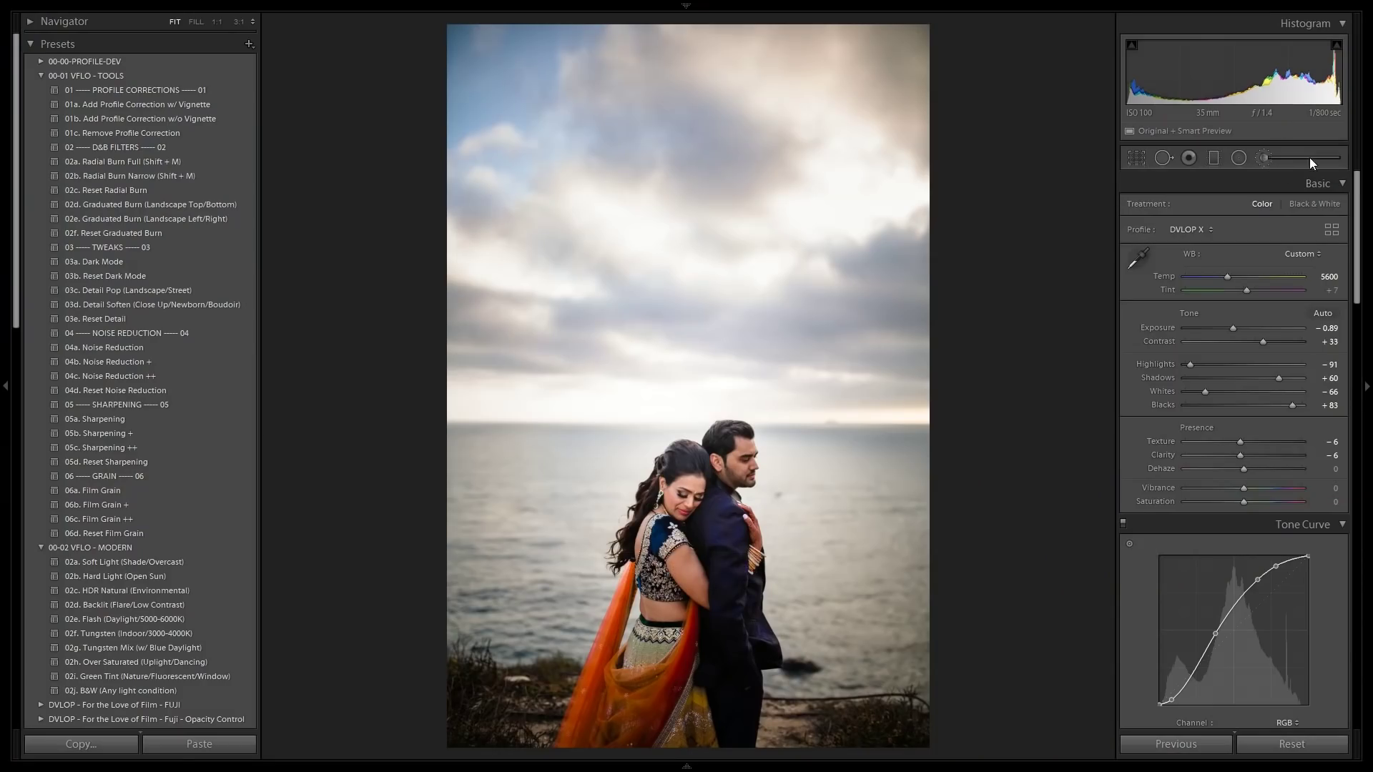
Reopen the adjustment brush with the 40a - Sky + Clouds effect, view the dialog for saving its settings as a new preset, and cancel it
left_click(1265, 158)
left_click(1229, 207)
left_click(1049, 765)
mouse_move(1051, 764)
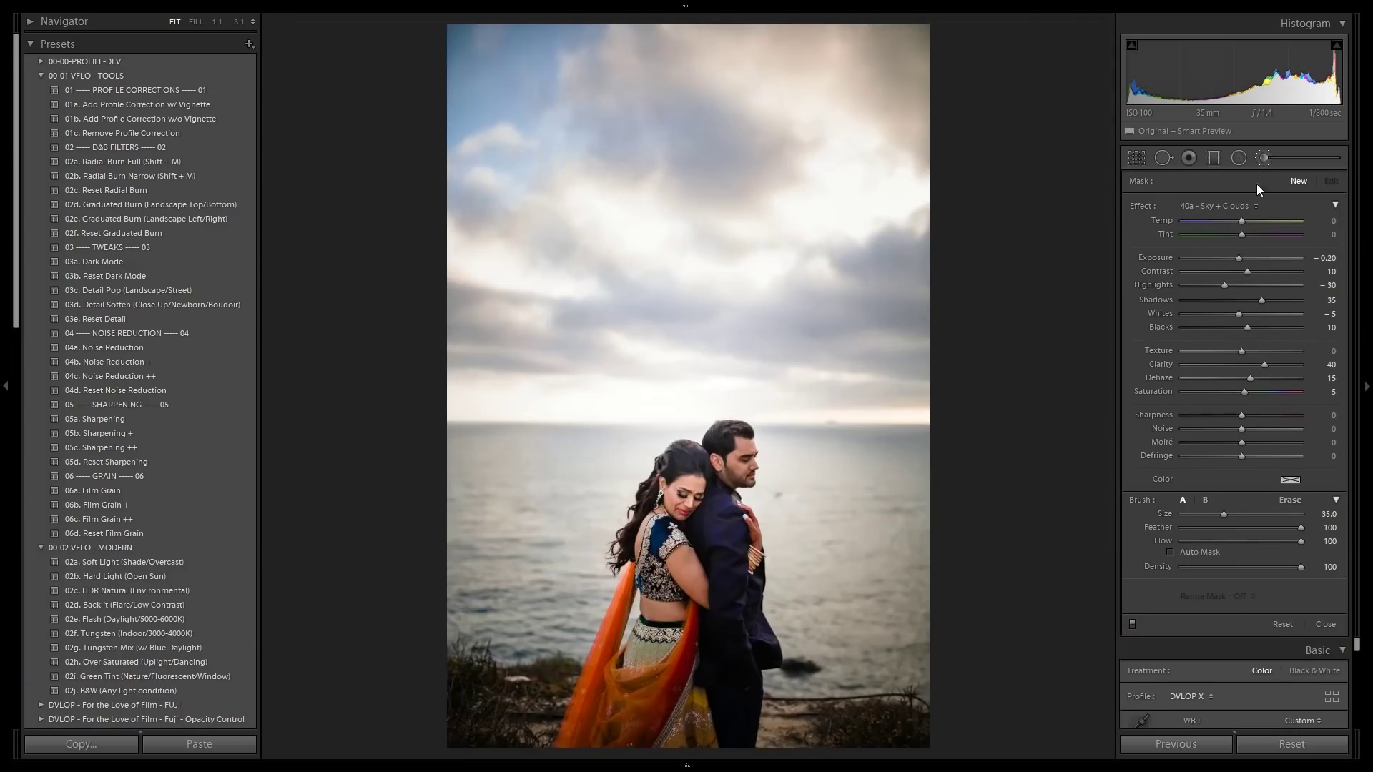
left_click(1222, 206)
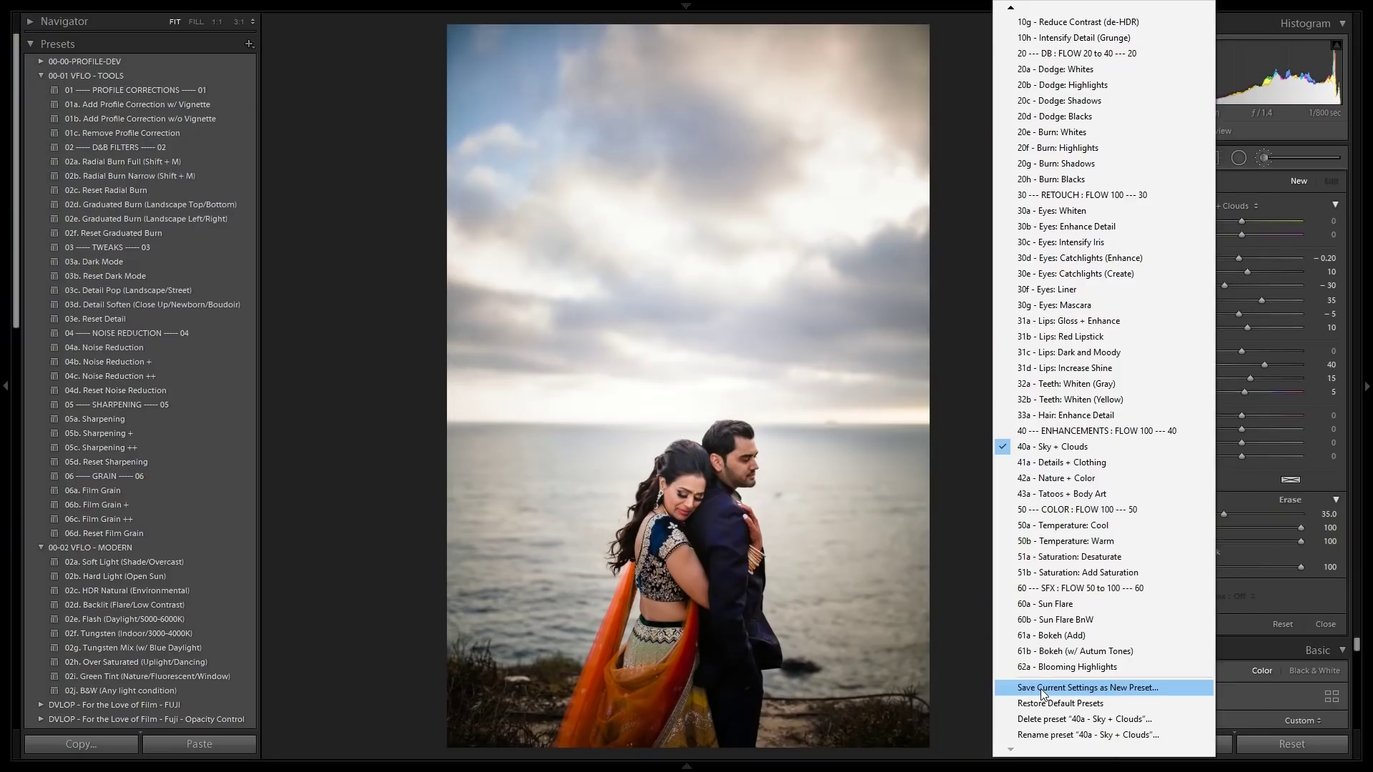
left_click(1042, 689)
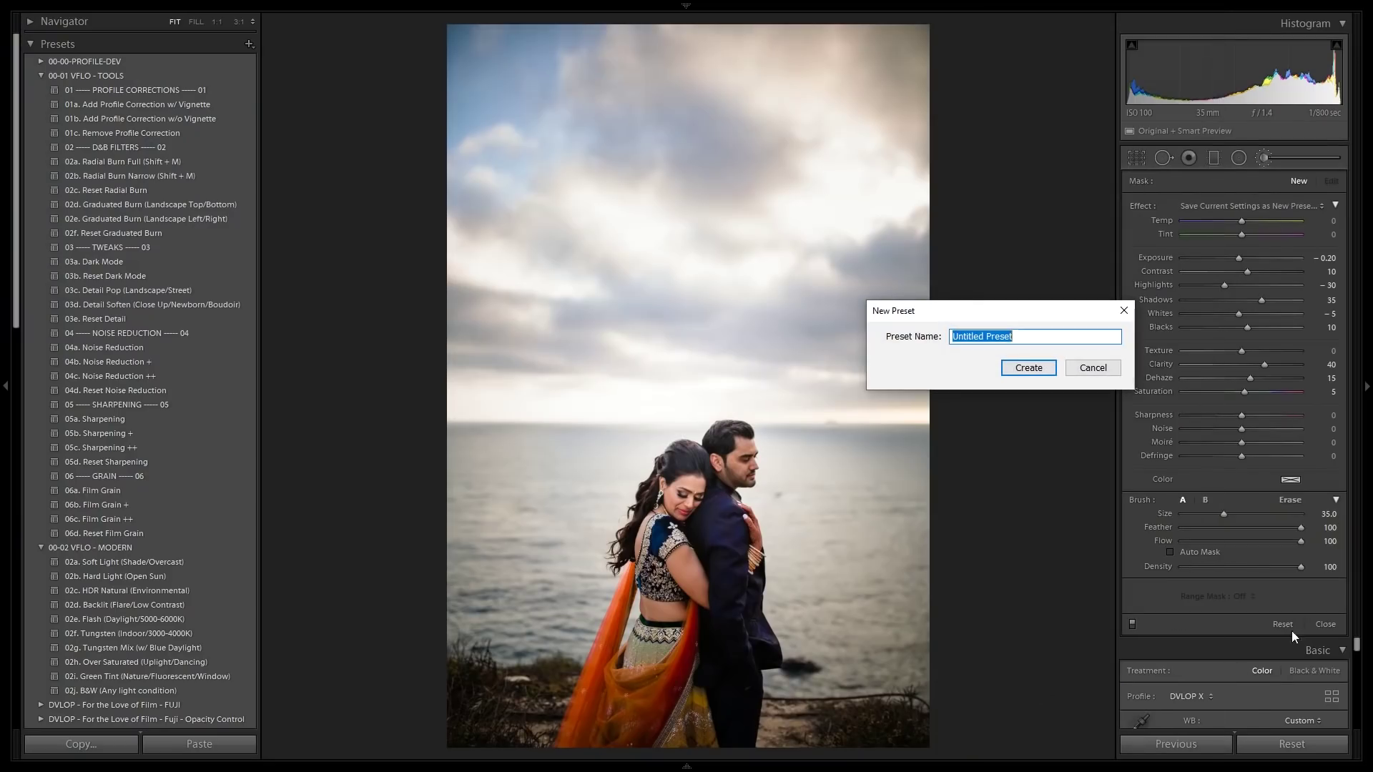
left_click(1111, 375)
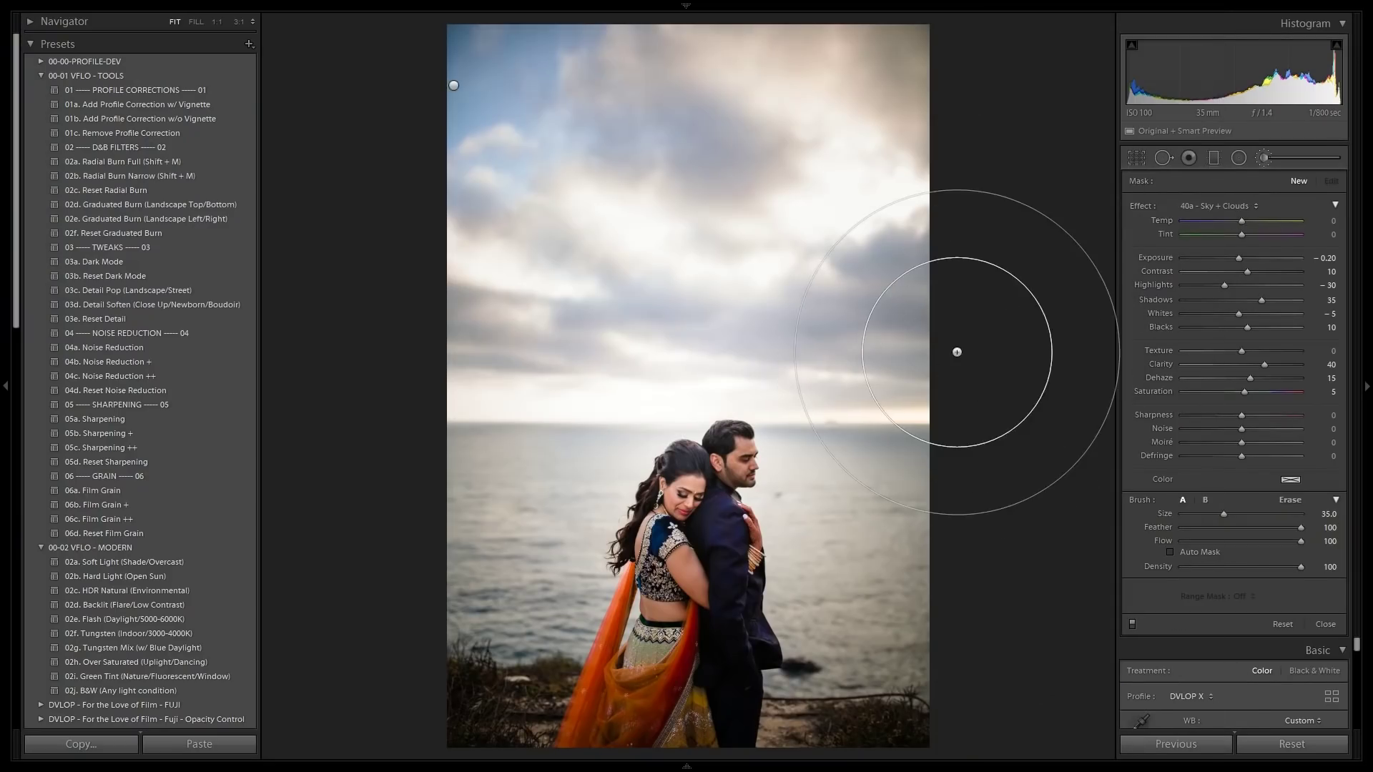